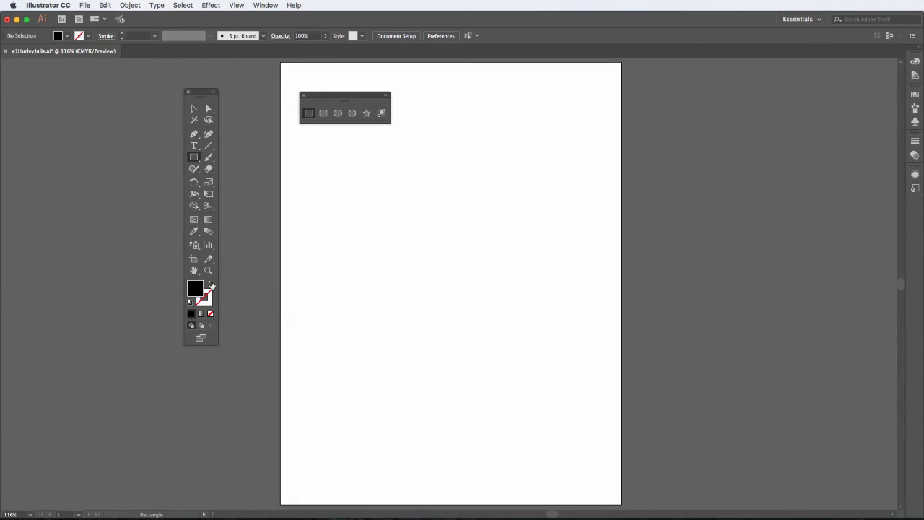
Step: Swap the fill and stroke colors and draw a rectangle about 2.93 by 3.70 in on the upper half of the artboard
left_click(211, 284)
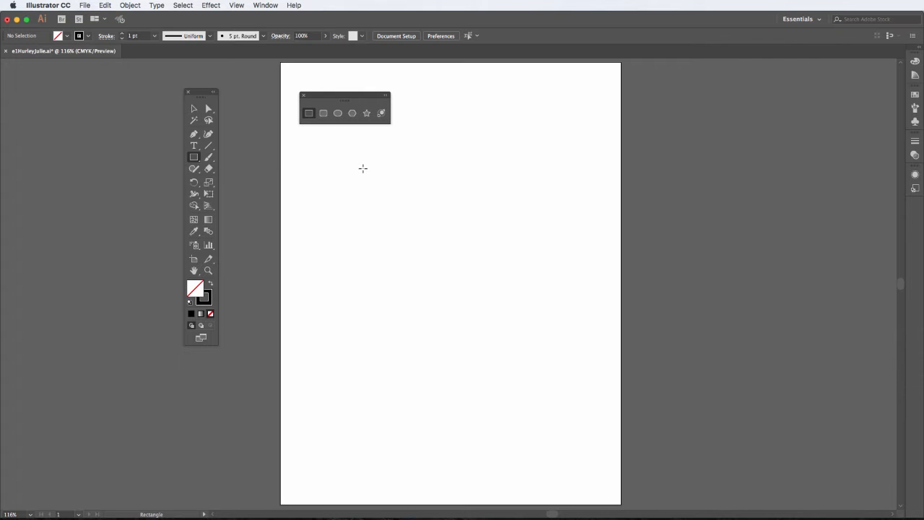
mouse_move(363, 168)
left_mouse_down()
mouse_move(484, 323)
mouse_move(472, 276)
mouse_move(484, 97)
mouse_move(429, 124)
mouse_move(289, 138)
mouse_move(281, 319)
mouse_move(482, 317)
left_mouse_up()
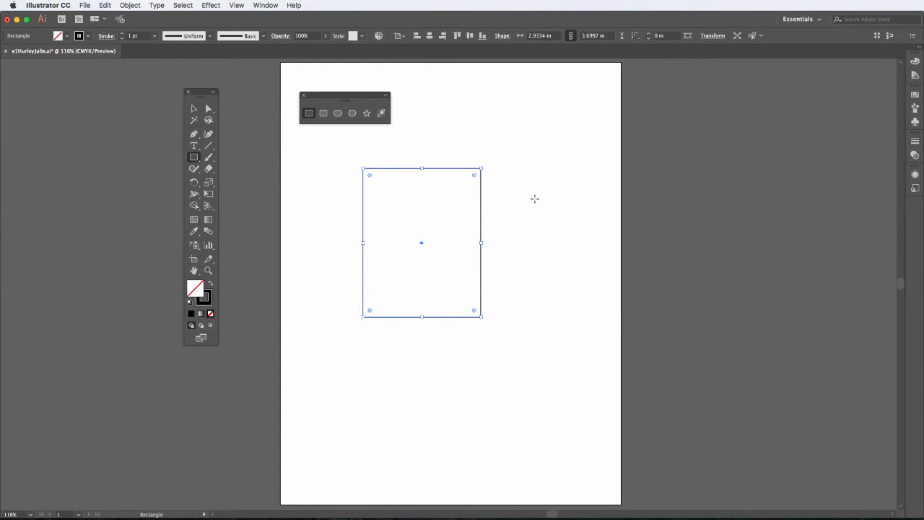
Step: Draw a small perfect square to the upper right of the rectangle and deselect it
key("shift")
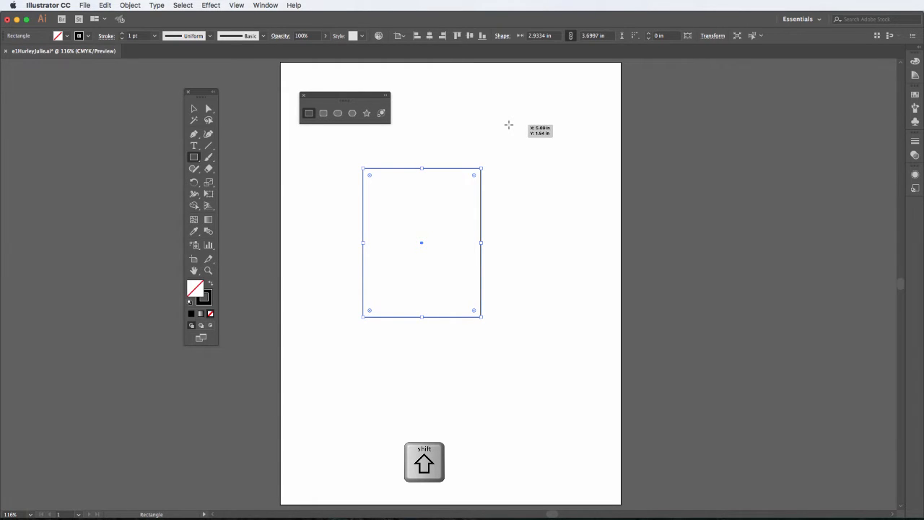
left_click_drag(508, 124, 539, 175)
key("super+shift+a")
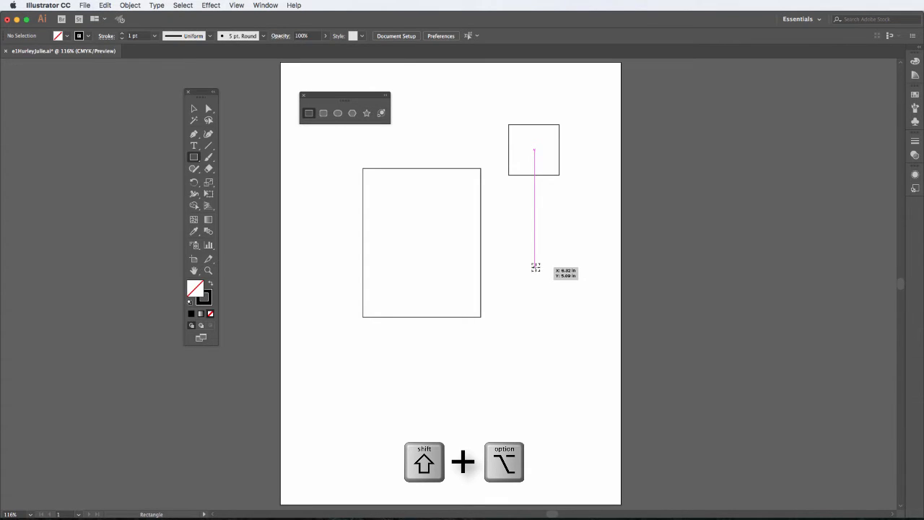
Step: Draw from their centers a square about 1.58 in wide below the small square and a rectangle about 2.04 by 1.39 in above the large one
mouse_move(535, 267)
left_mouse_down()
mouse_move(501, 225)
mouse_move(517, 235)
left_mouse_up()
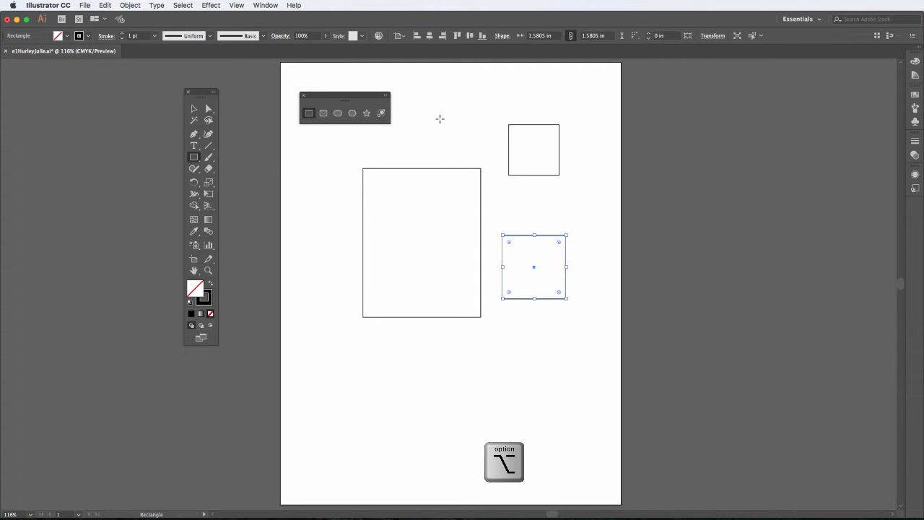
mouse_move(440, 119)
left_mouse_down()
mouse_move(457, 149)
mouse_move(482, 153)
mouse_move(483, 80)
mouse_move(483, 146)
left_mouse_up()
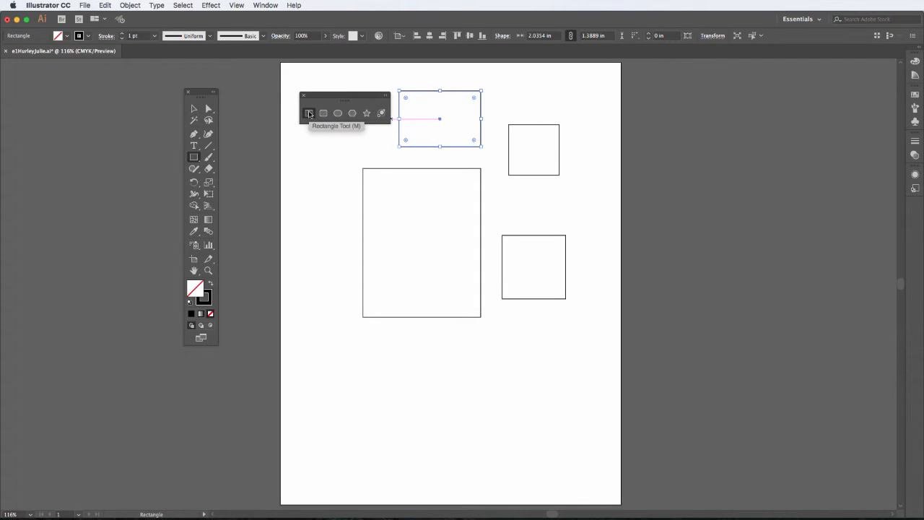
Step: Select all four shapes on the artboard and delete them
left_click(195, 108)
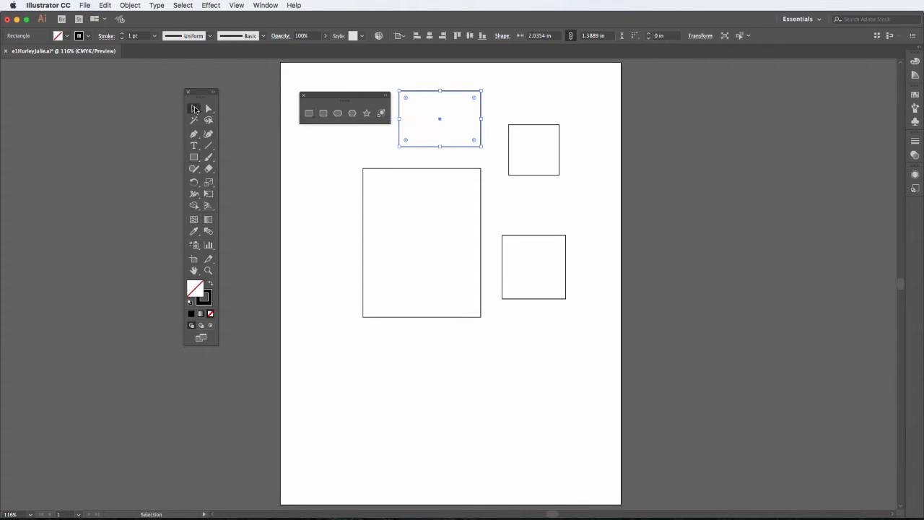
left_click_drag(579, 102, 400, 264)
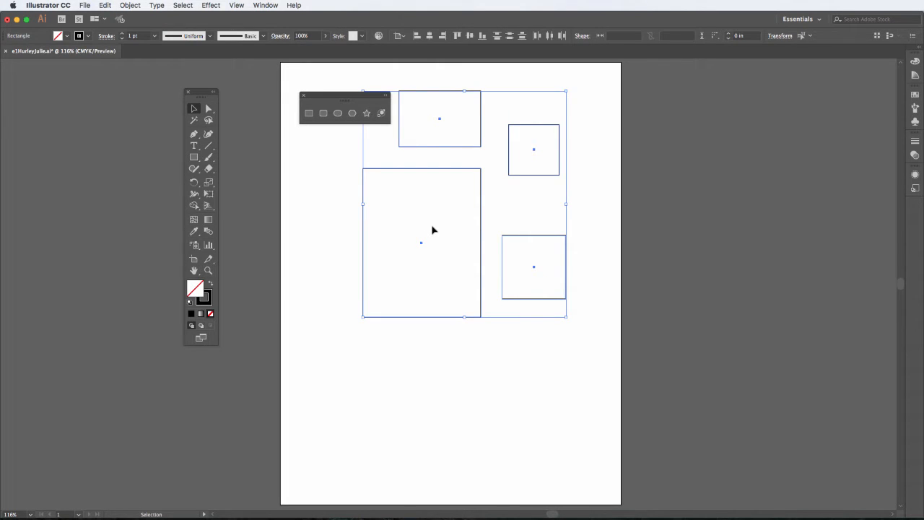
key("Delete")
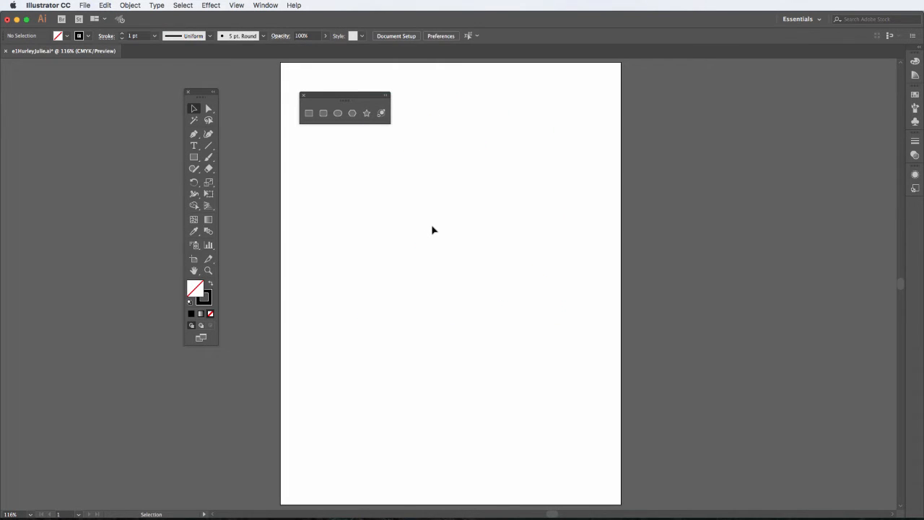
Step: Create a rounded rectangle 2 in wide and 2 in high, keeping the 0.1667 in corner radius
left_click(308, 114)
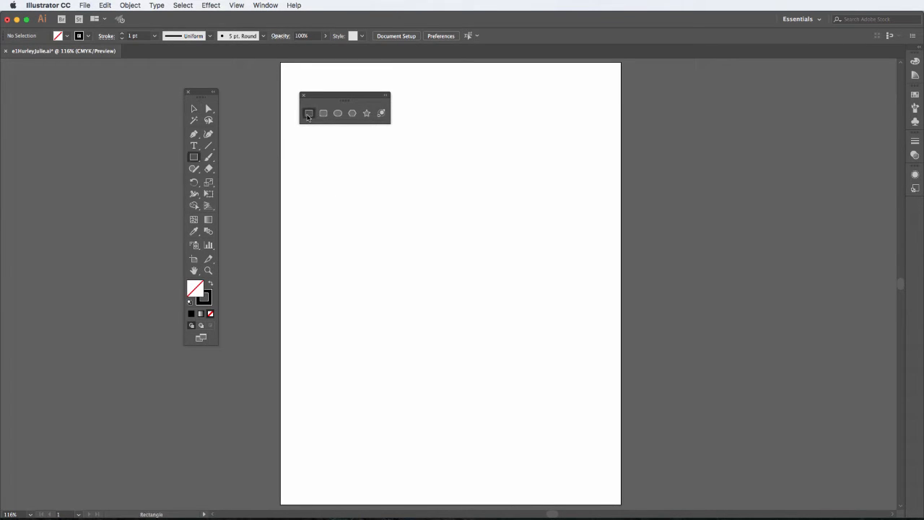
left_click(323, 113)
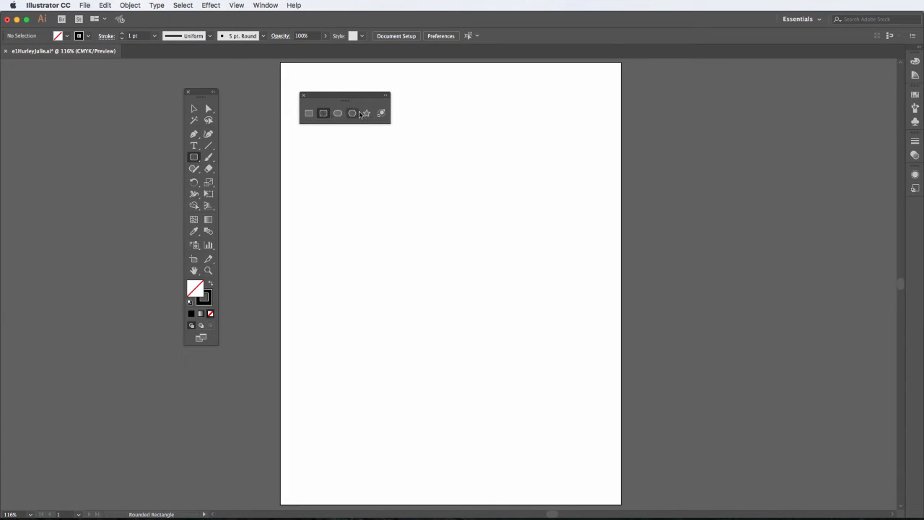
left_click(338, 212)
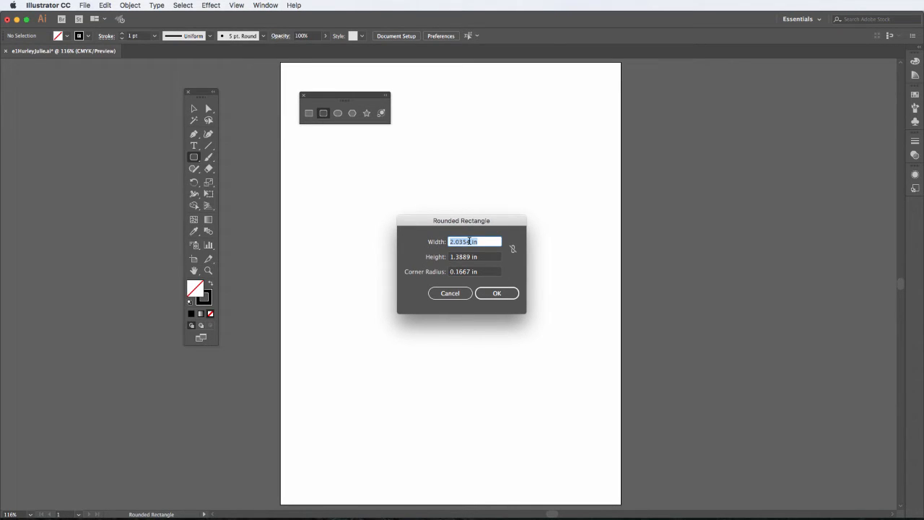
type("2")
key("Tab")
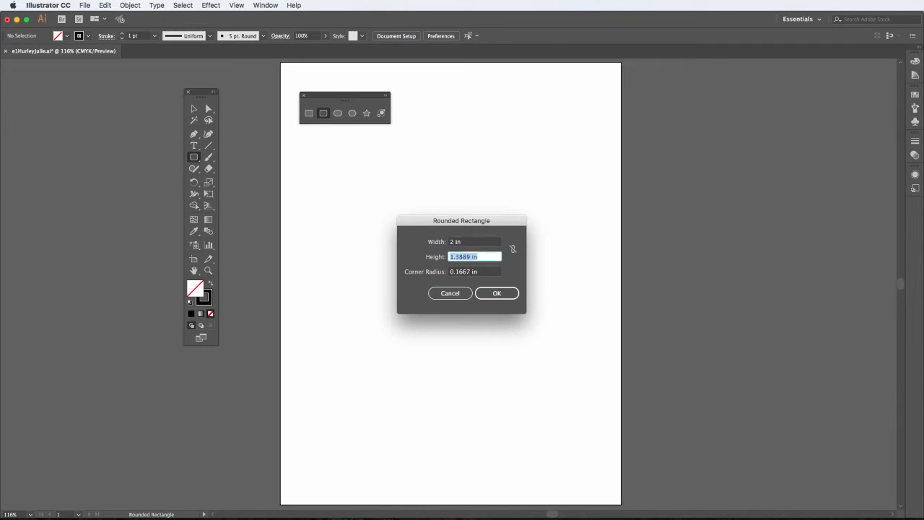
type("2")
key("Tab")
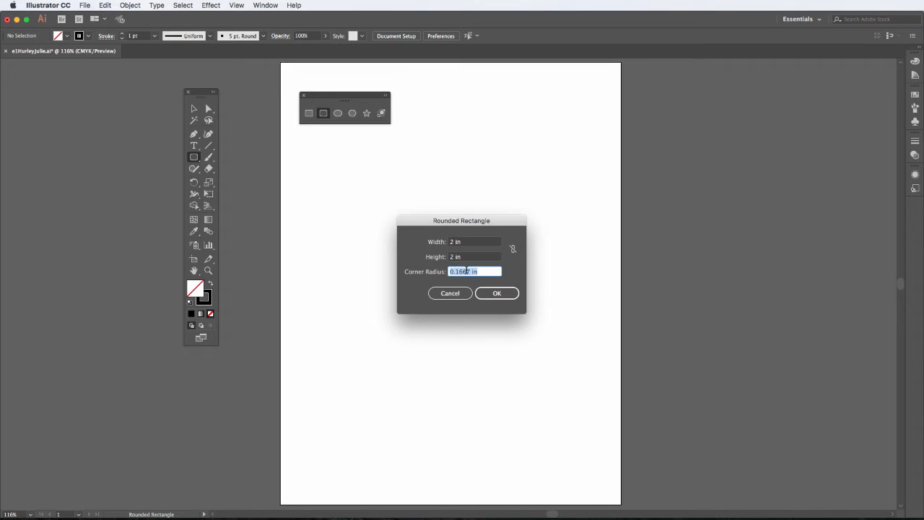
left_click(497, 293)
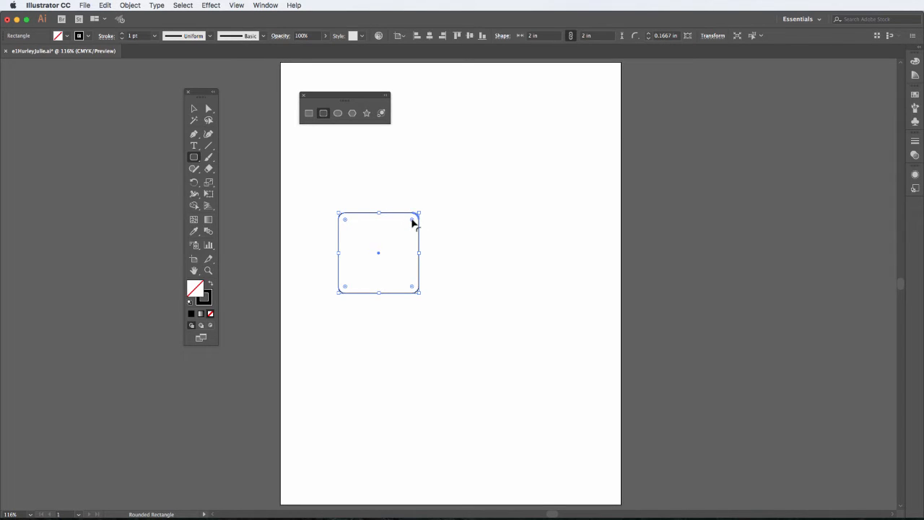
Step: Round all corners of the square freehand to about 0.52 in, and make only its upper-left corner sharp
left_click_drag(413, 223, 398, 236)
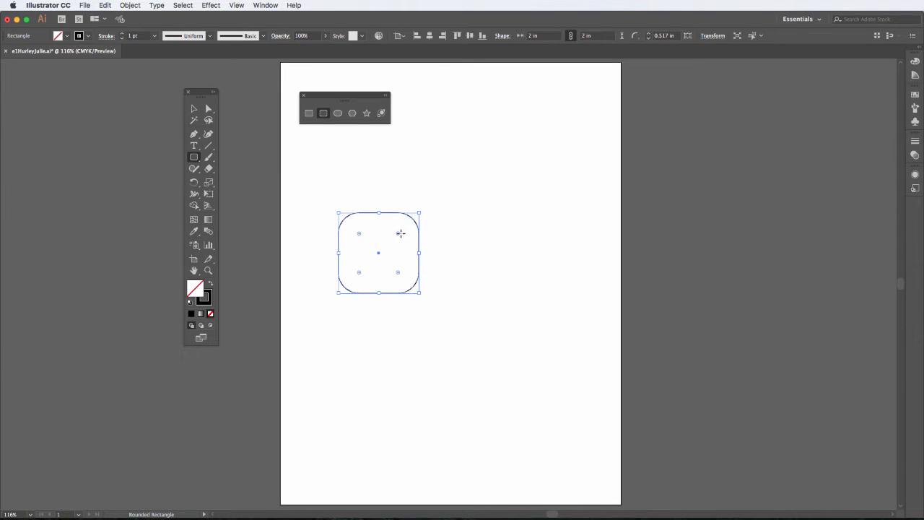
left_click(209, 109)
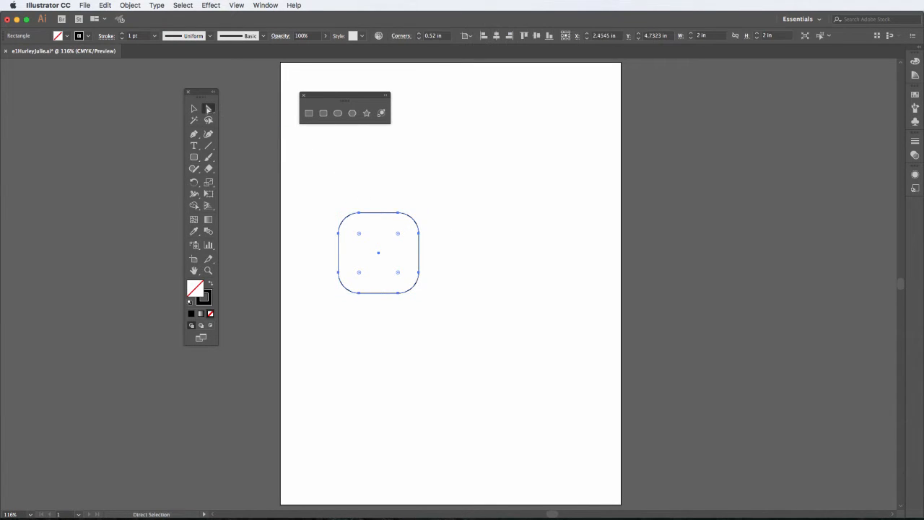
left_click_drag(326, 195, 339, 215)
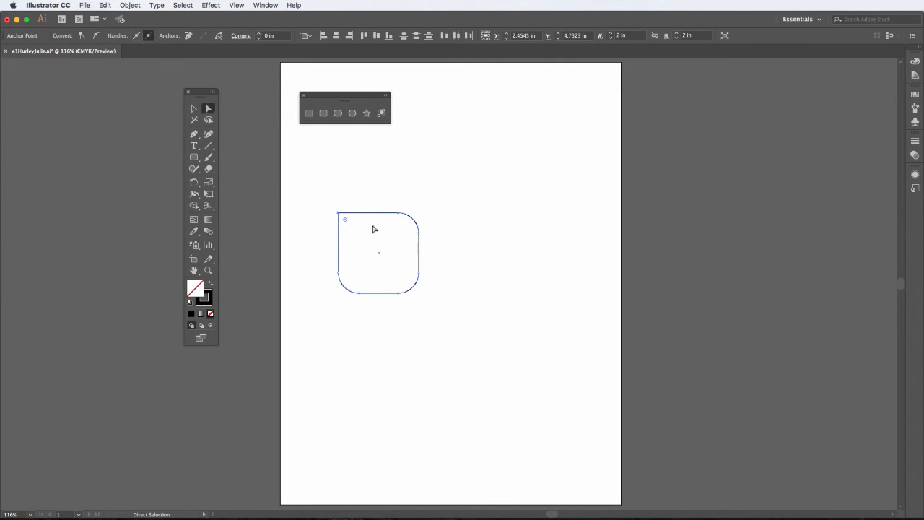
left_click(449, 264)
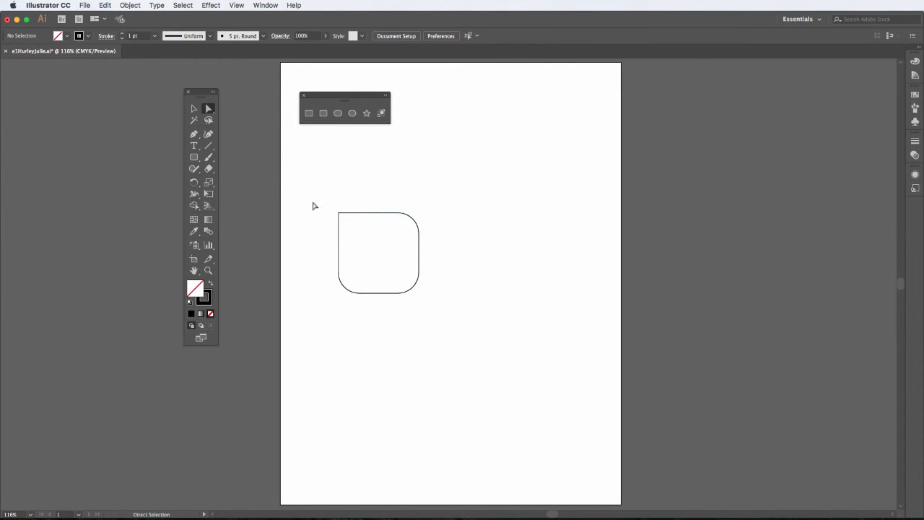
Step: Select only the sharp upper-left corner point and adjust its corner radius in increments until it is rounded again
left_click(339, 213)
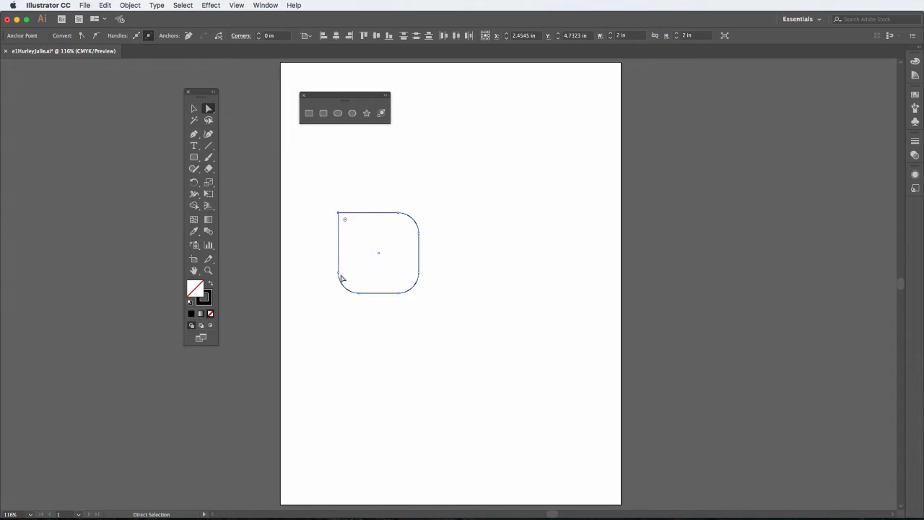
left_click(339, 213)
left_click(338, 214)
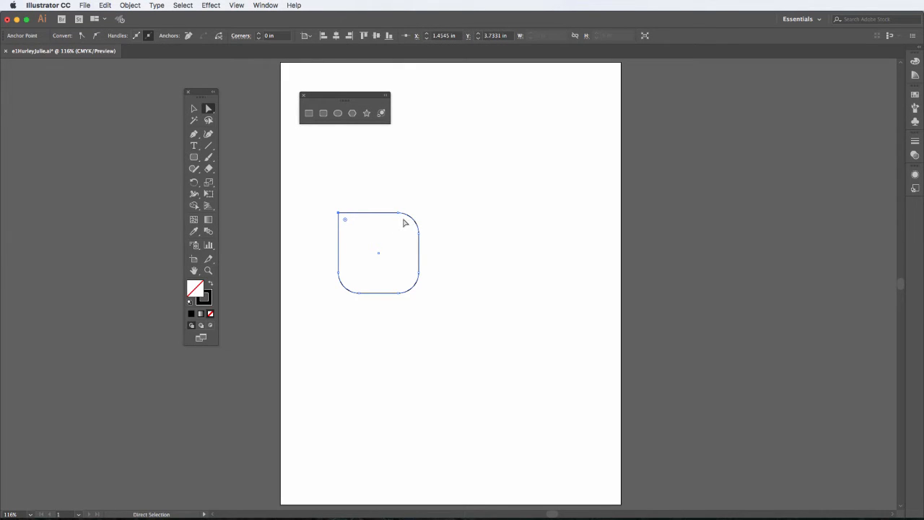
left_click(259, 34)
left_click(259, 34)
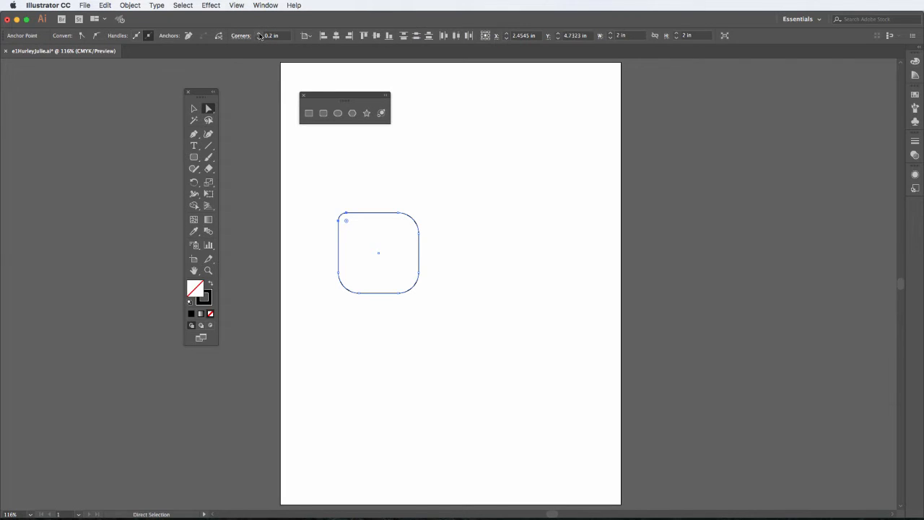
left_click(259, 34)
left_click(260, 34)
left_click(260, 34)
left_click(259, 34)
left_click(260, 38)
left_click(259, 38)
Step: Select the whole shape and set the radius of all its corners to 0.5 in
left_click(193, 108)
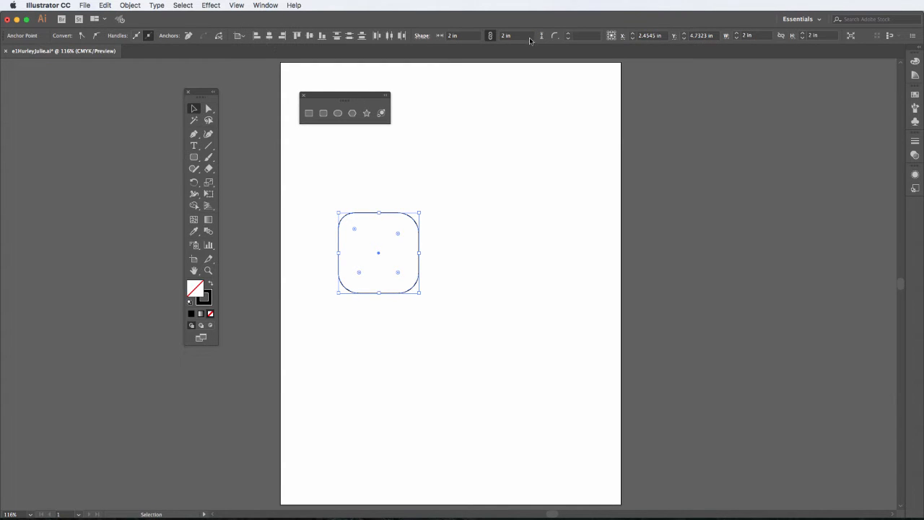
left_click(587, 36)
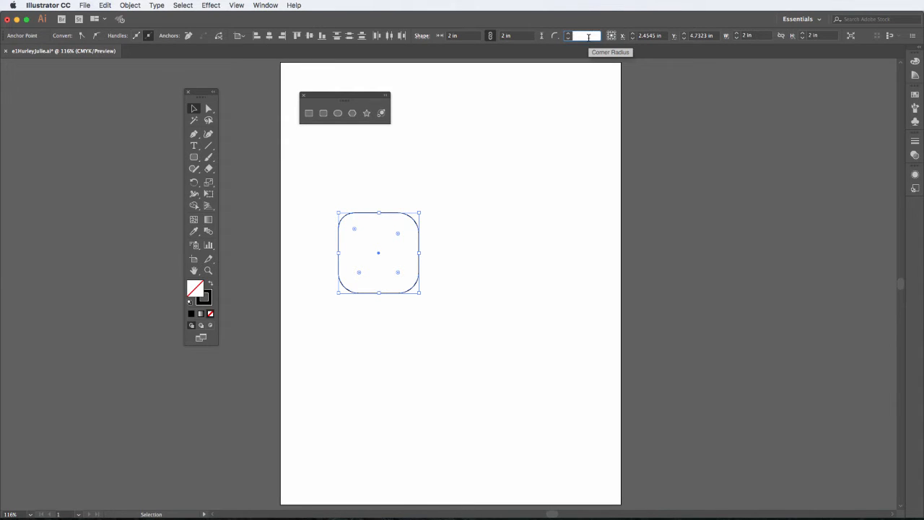
type(".4")
key("Return")
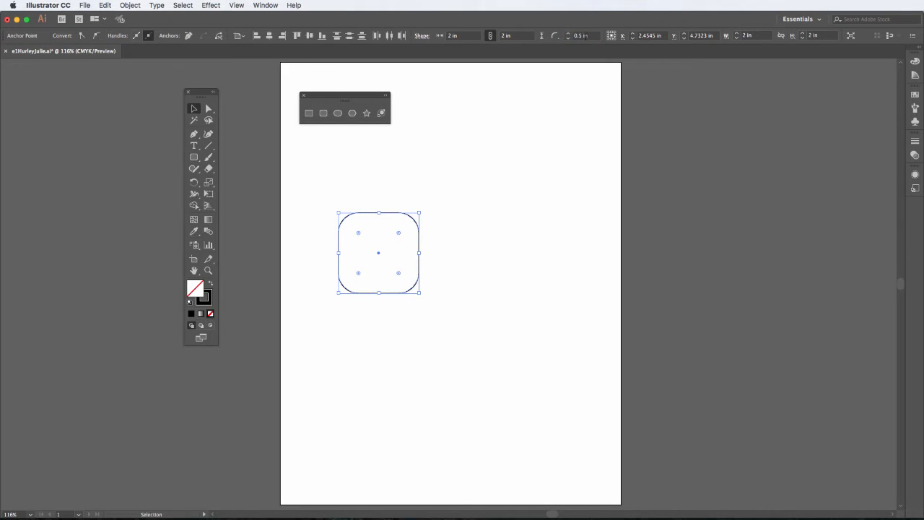
Step: Try the corner types on the shape, applying Round, Inverted Round and finally Chamfer
left_click(555, 38)
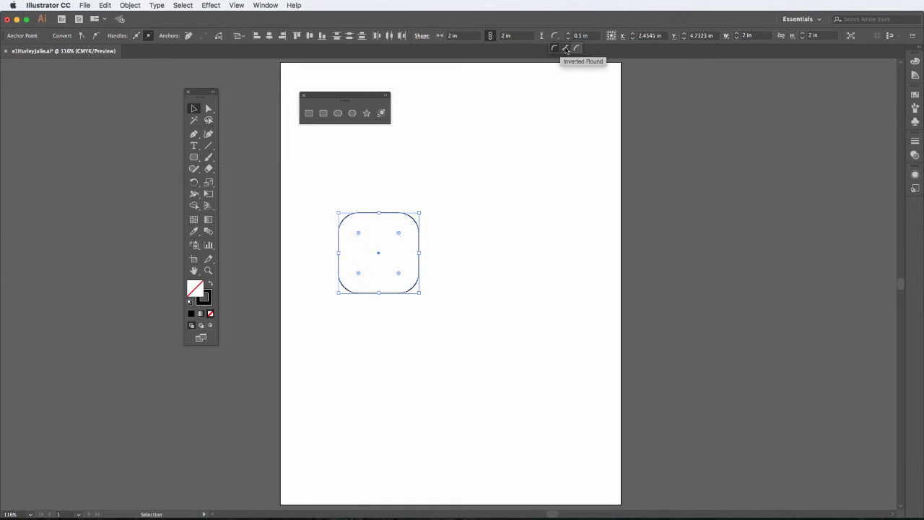
left_click(554, 49)
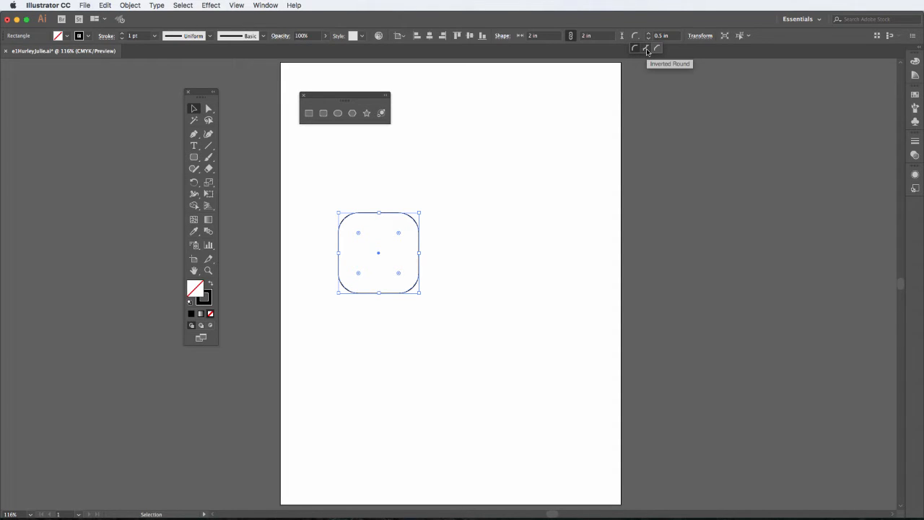
left_click(646, 49)
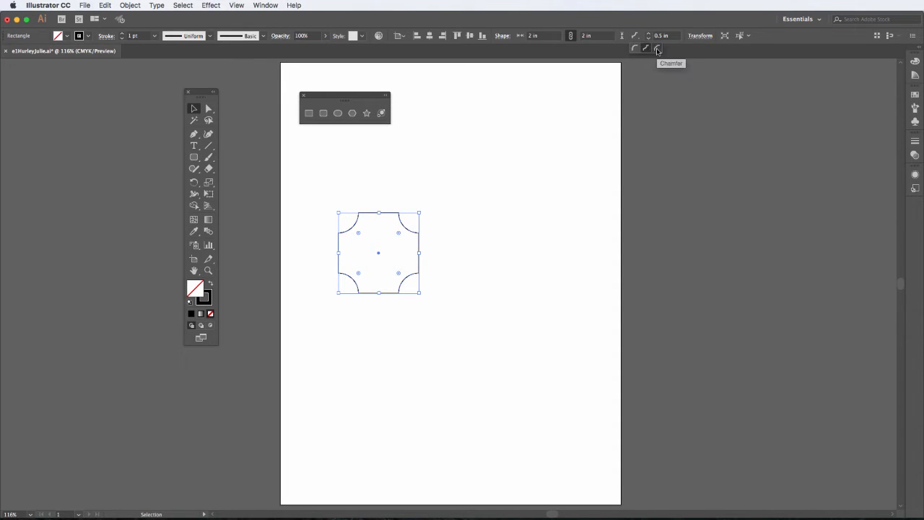
left_click(657, 48)
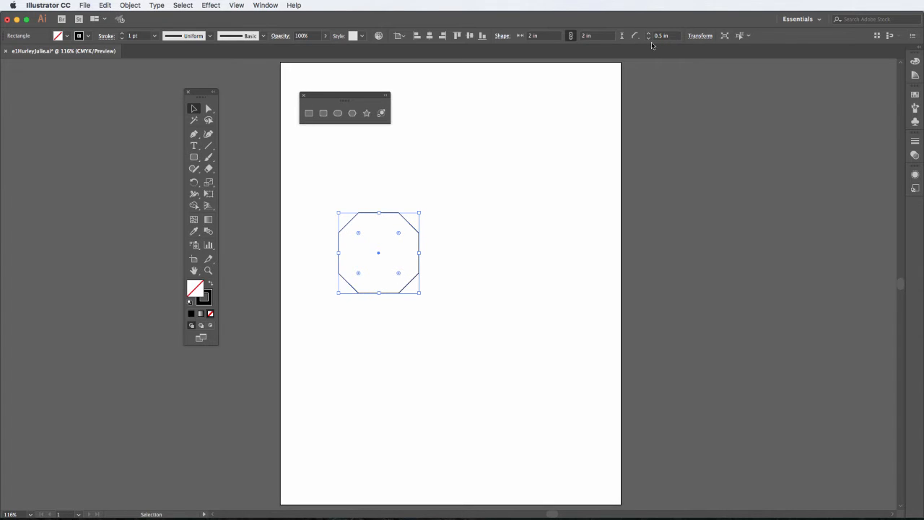
Step: Reduce the size of the shape's chamfered corners in three decrements
left_click(649, 39)
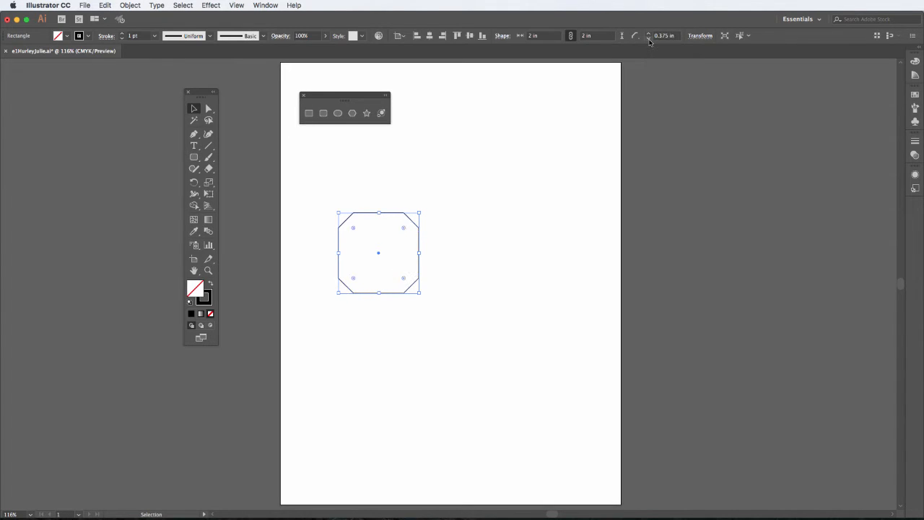
left_click(649, 39)
left_click(649, 39)
Step: Delete the chamfered square from the artboard
left_click(421, 170)
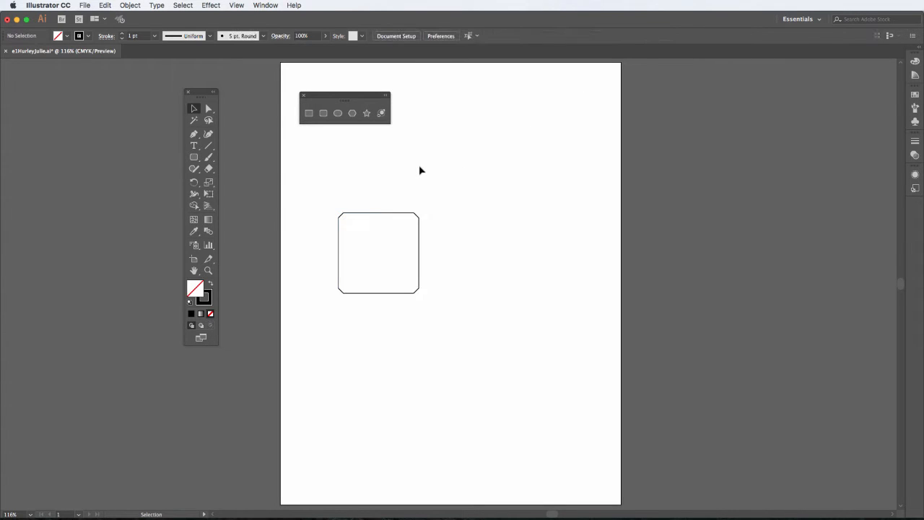
left_click(372, 215)
key("Delete")
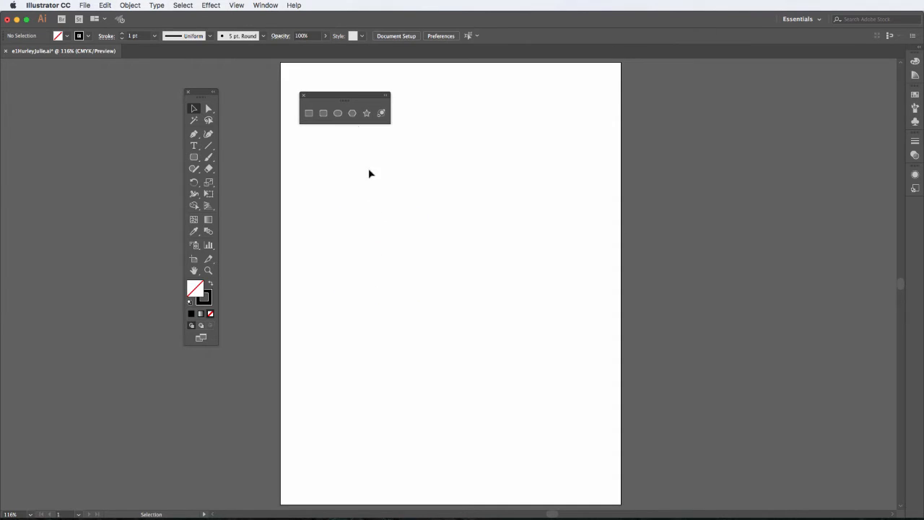
Step: Draw an ellipse from its center, about 3.35 by 2.95 in, near the middle of the artboard
left_click(338, 114)
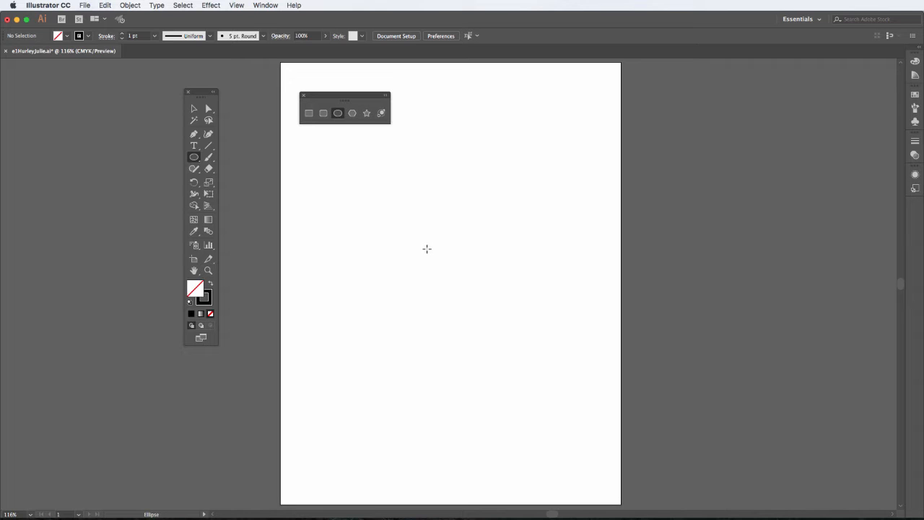
left_click_drag(427, 249, 462, 283)
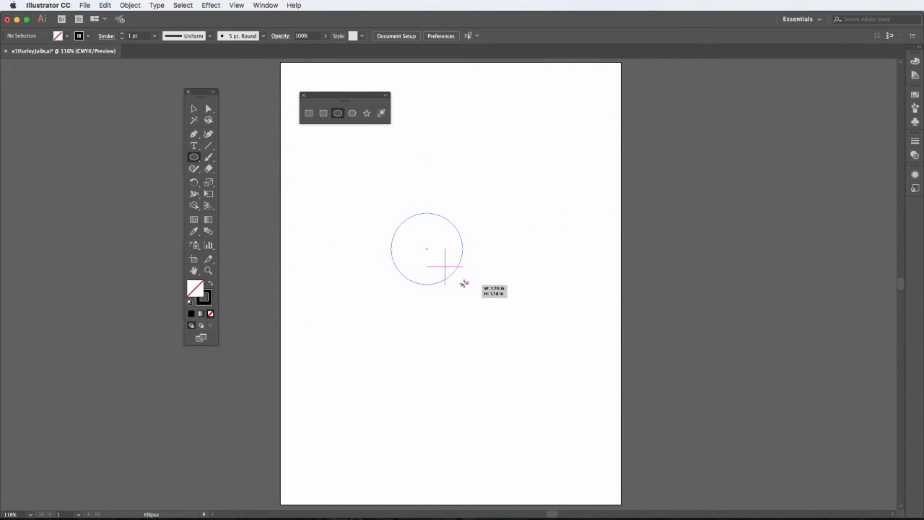
left_click_drag(462, 284, 495, 308)
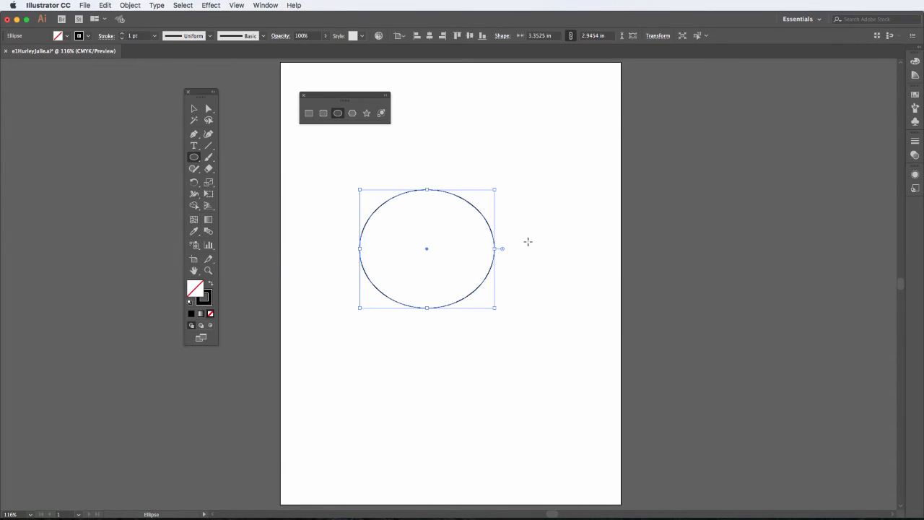
Step: Open the exact-size ellipse settings, cancel them, and delete the ellipse from the artboard
left_click(527, 203)
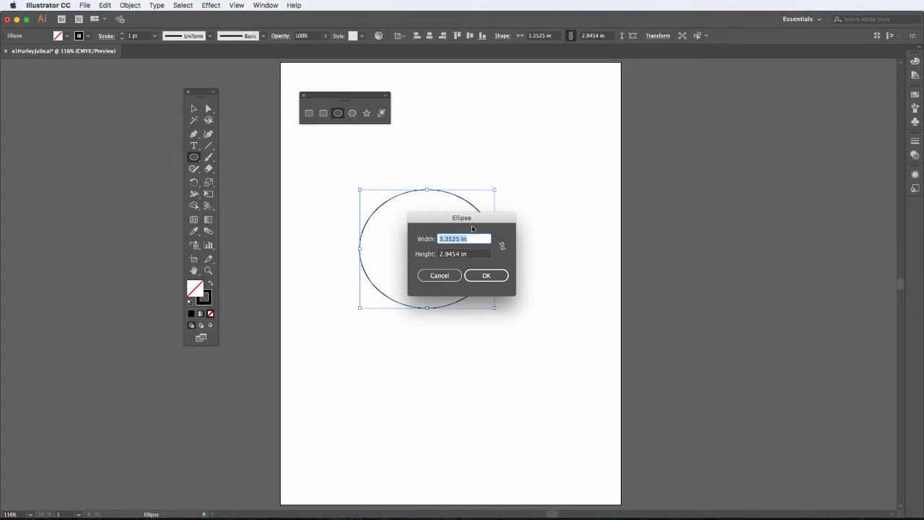
left_click(439, 276)
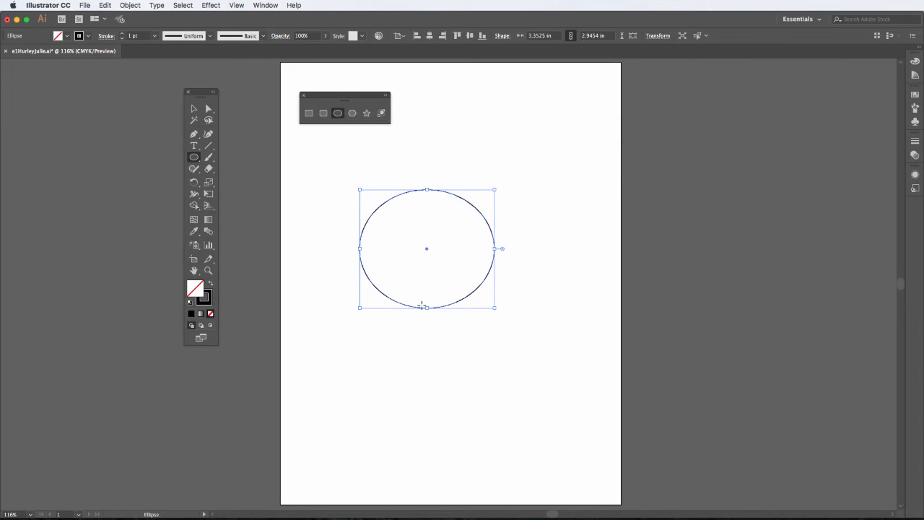
key("Delete")
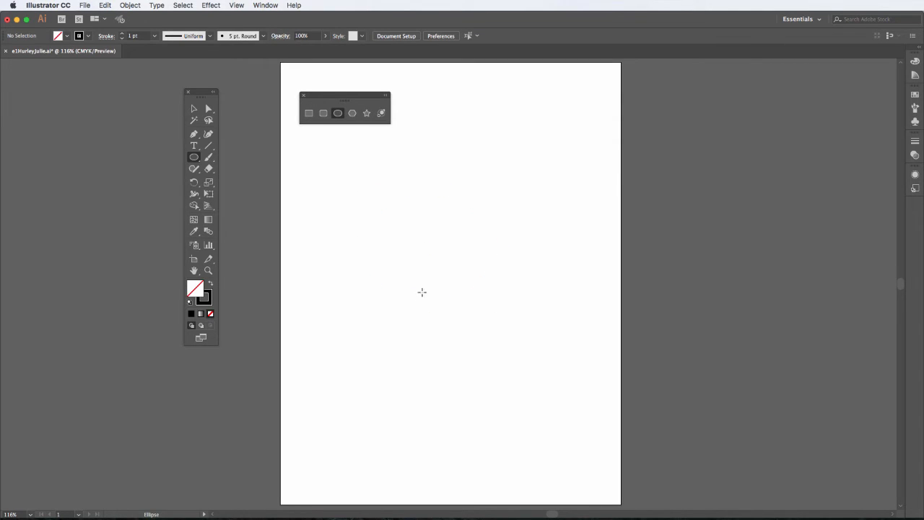
Step: Create a six-sided polygon with a 0.6944 in radius, and draw a larger hexagon about 2.3 by 2 in to its lower right
left_click(353, 114)
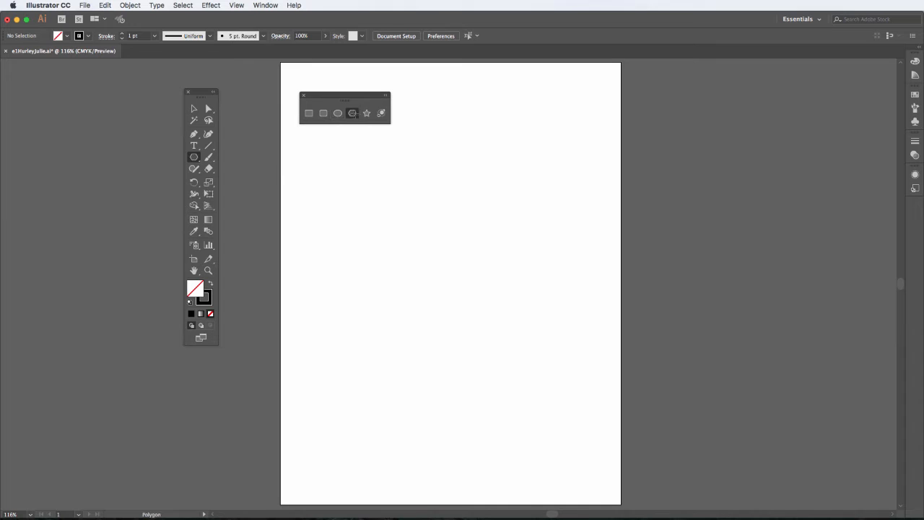
left_click(355, 190)
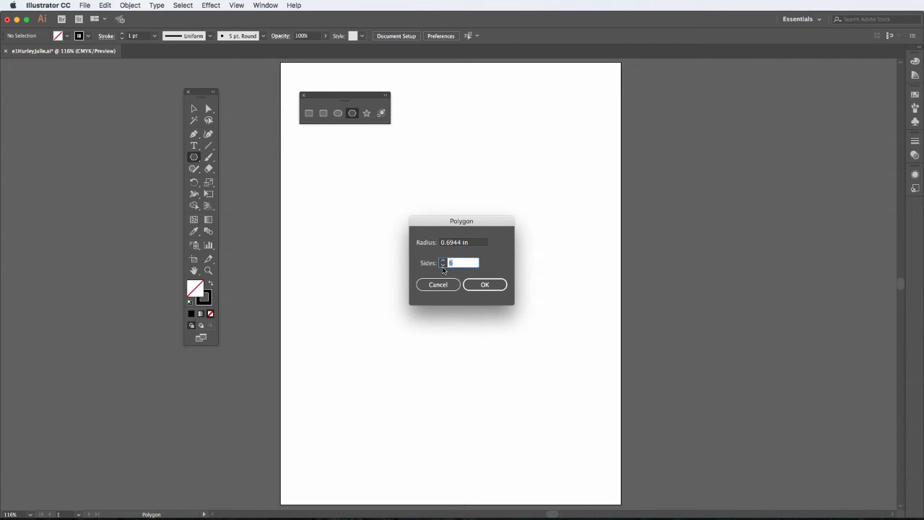
left_click(486, 285)
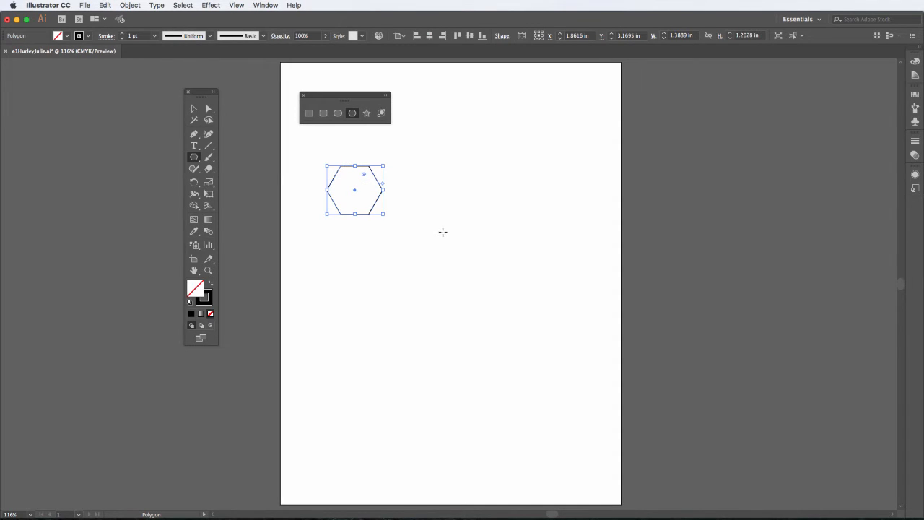
left_click_drag(442, 232, 429, 277)
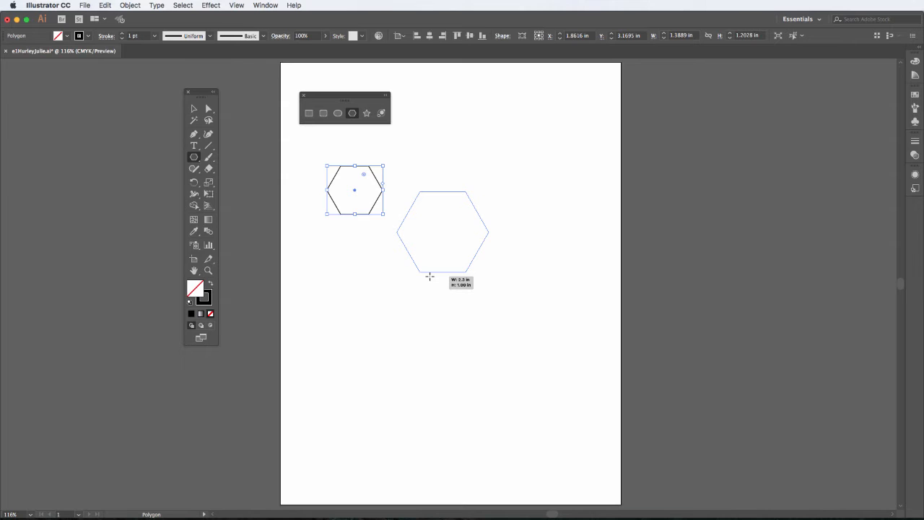
left_click_drag(429, 276, 430, 277)
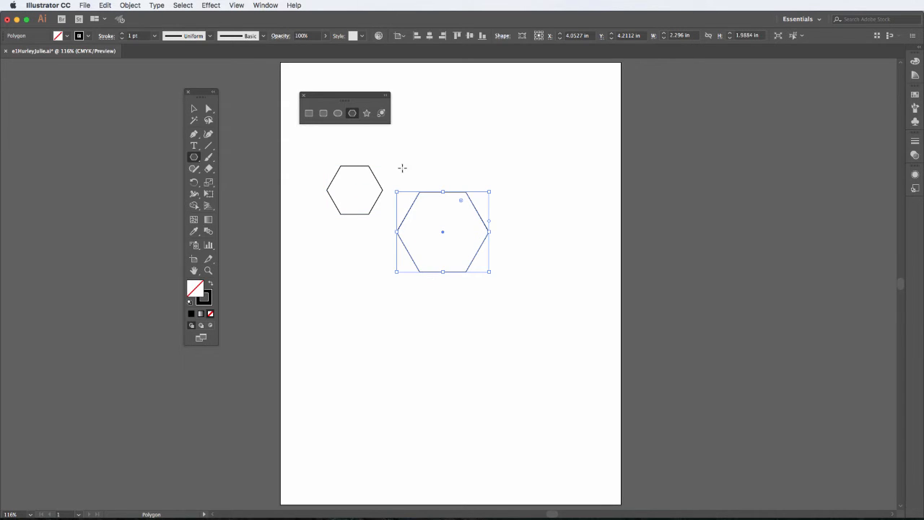
Step: Create a three-sided polygon with a 1.148 in radius above the large hexagon
left_click(449, 150)
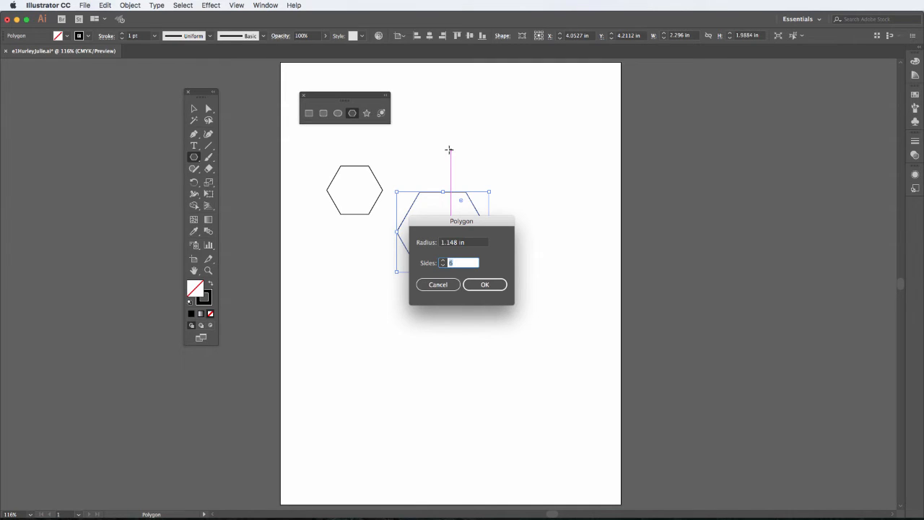
type("3")
left_click(486, 285)
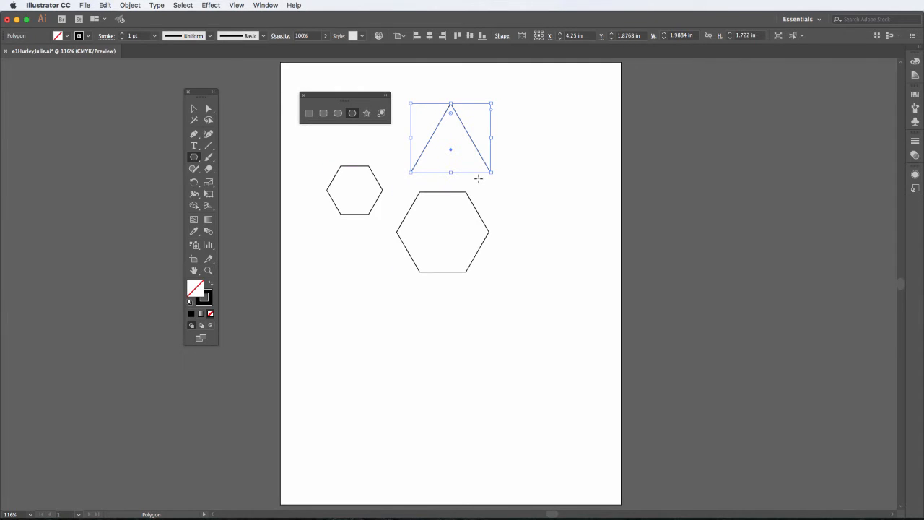
Step: Round the triangle's corners up to 0.4 in, reduce them to 0.2 in, and make only the top corner sharp again at 0 in
left_click(210, 109)
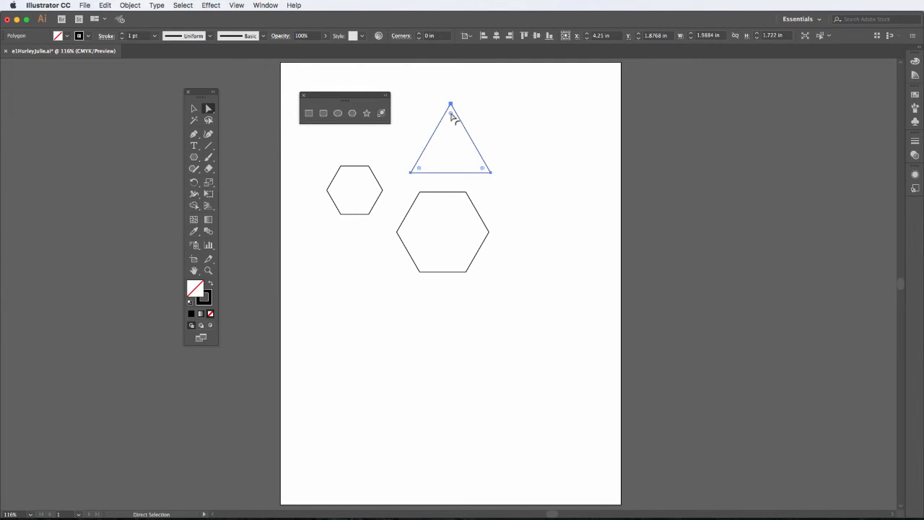
left_click_drag(451, 113, 450, 117)
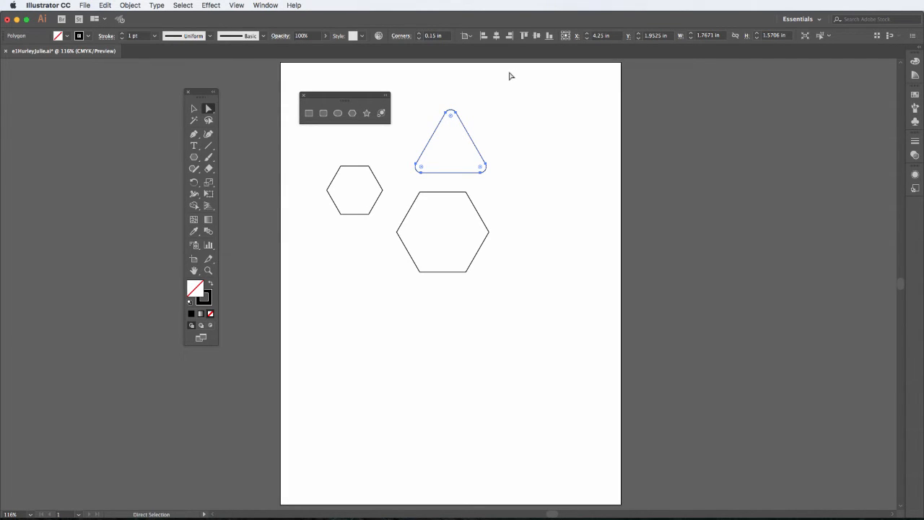
left_click(419, 34)
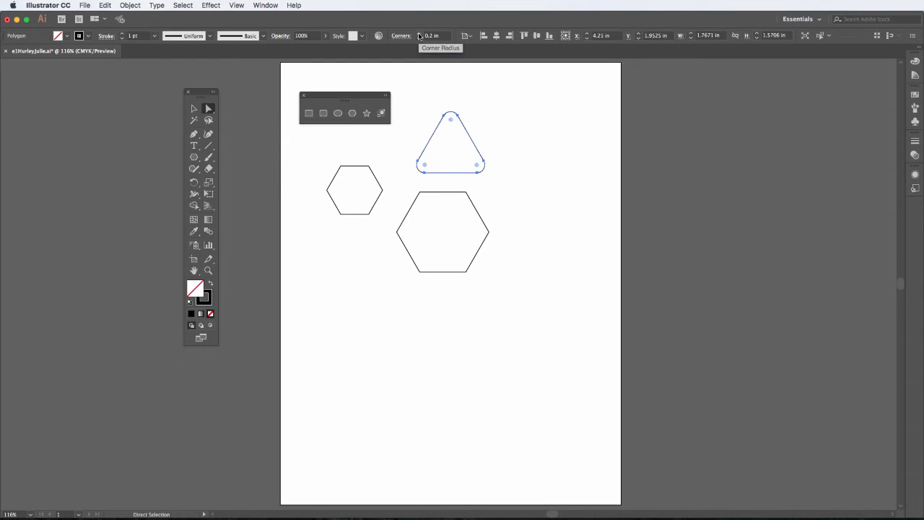
left_click(418, 34)
left_click(419, 33)
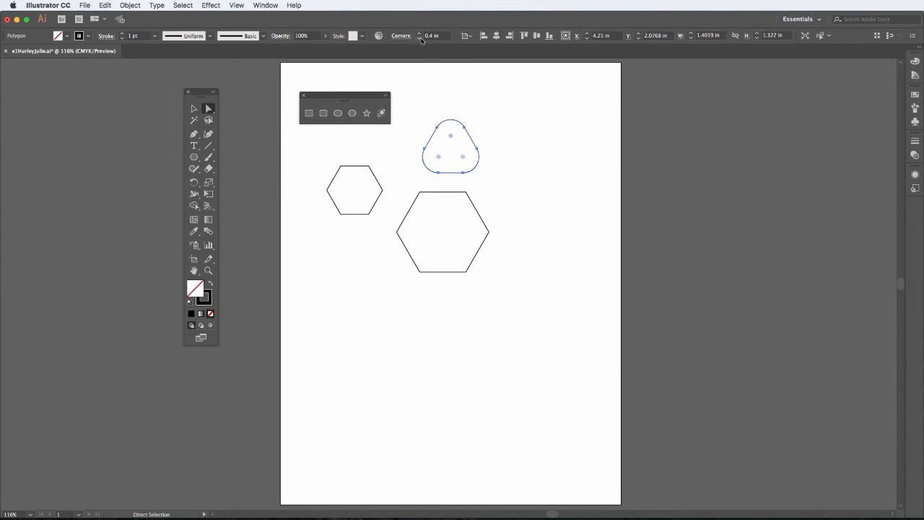
left_click(419, 38)
left_click(420, 38)
mouse_move(436, 96)
left_mouse_down()
mouse_move(468, 135)
mouse_move(451, 120)
mouse_move(453, 97)
left_mouse_up()
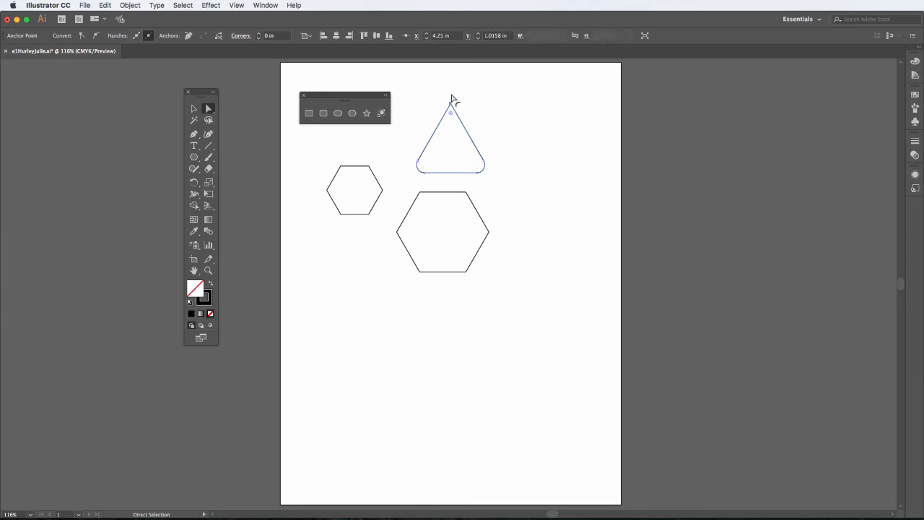
left_click(492, 131)
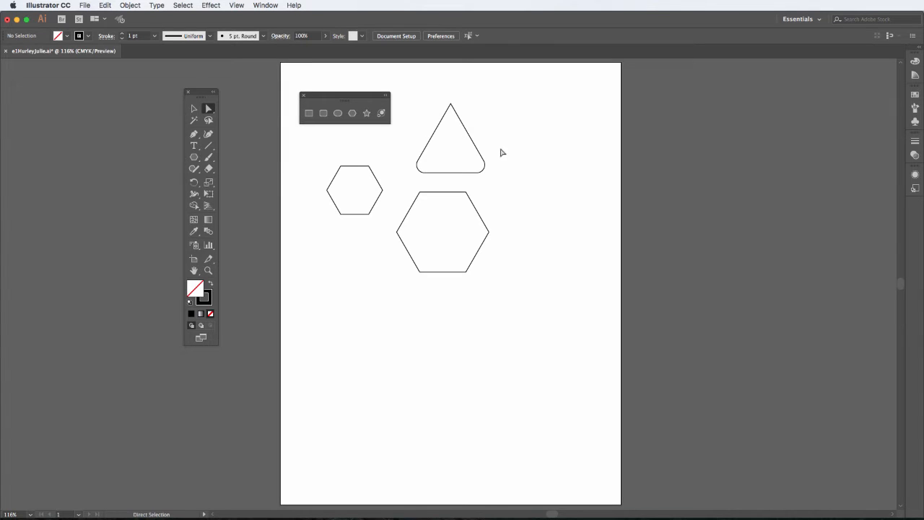
Step: Create a 5-point star with radii of 0.3472 in and 0.6944 in below the small hexagon
left_click(367, 113)
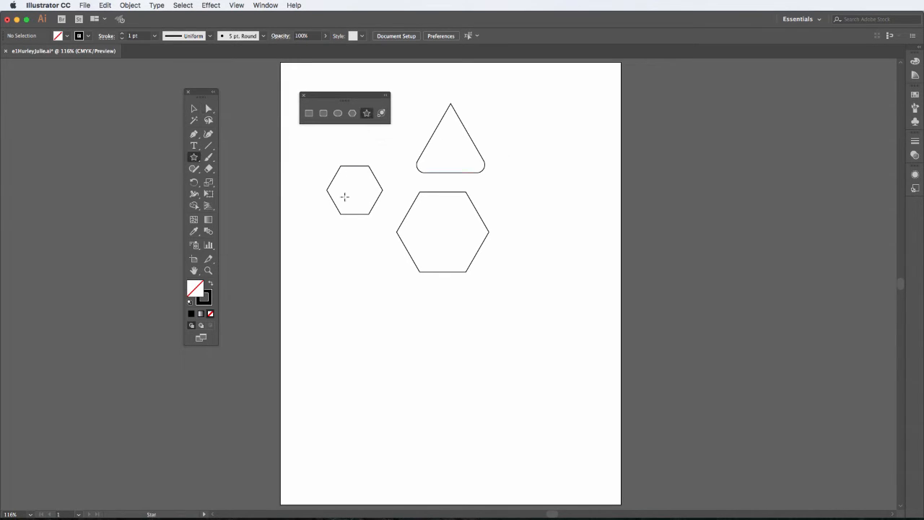
left_click(352, 306)
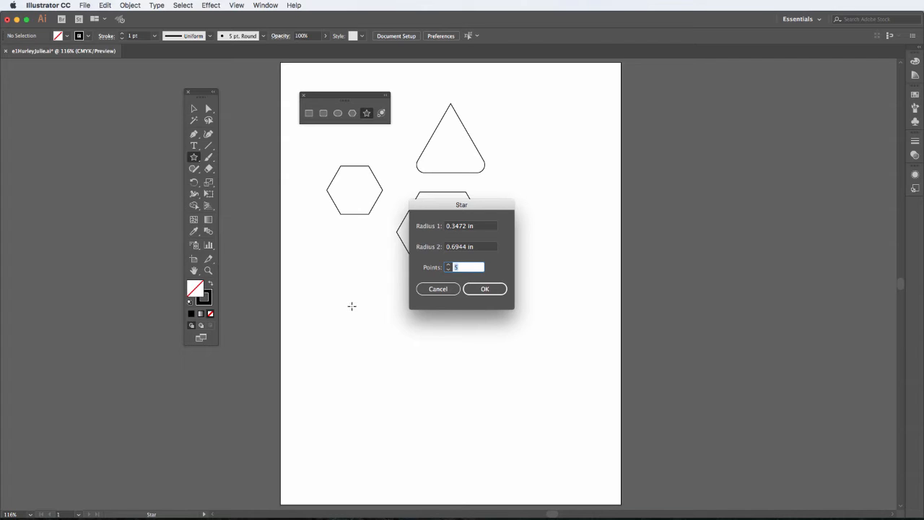
left_click(486, 289)
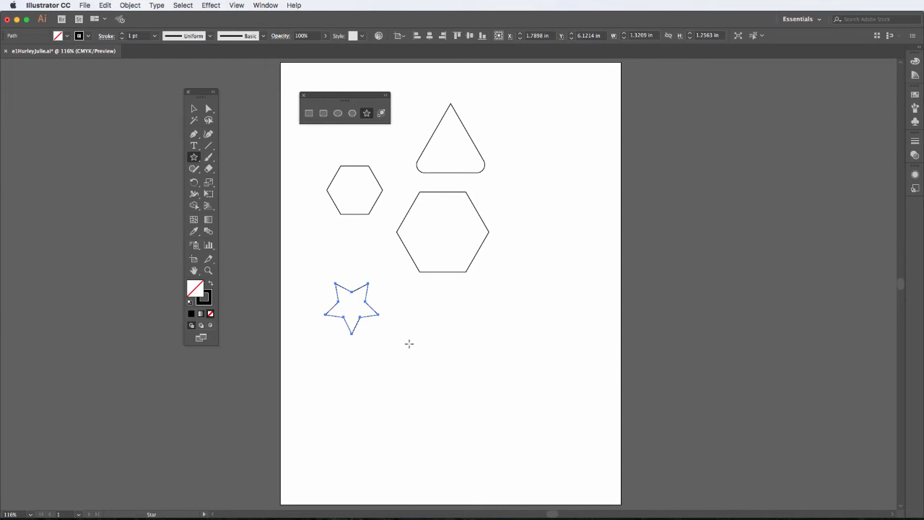
Step: Draw an upright star about 2.1 by 2 in below the large hexagon and a straight-armed star about 1.54 by 1.47 in beside it
left_click_drag(448, 329, 476, 380)
mouse_move(476, 381)
left_mouse_down()
mouse_move(458, 346)
mouse_move(469, 368)
left_mouse_up()
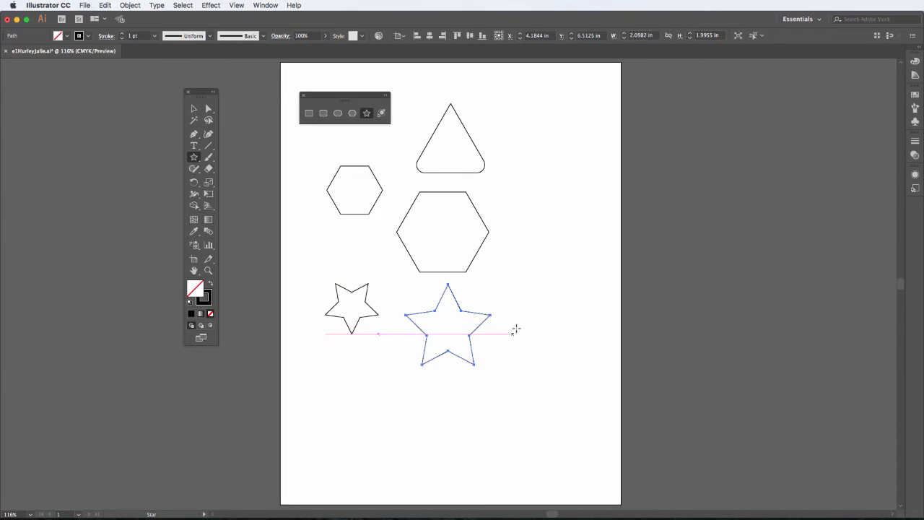
left_click_drag(522, 314, 542, 359)
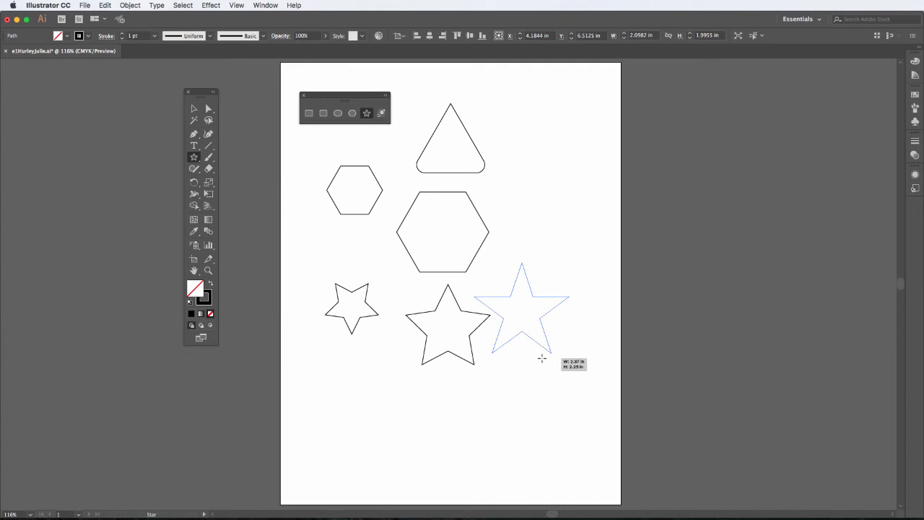
mouse_move(542, 358)
left_mouse_down()
mouse_move(545, 365)
mouse_move(534, 343)
left_mouse_up()
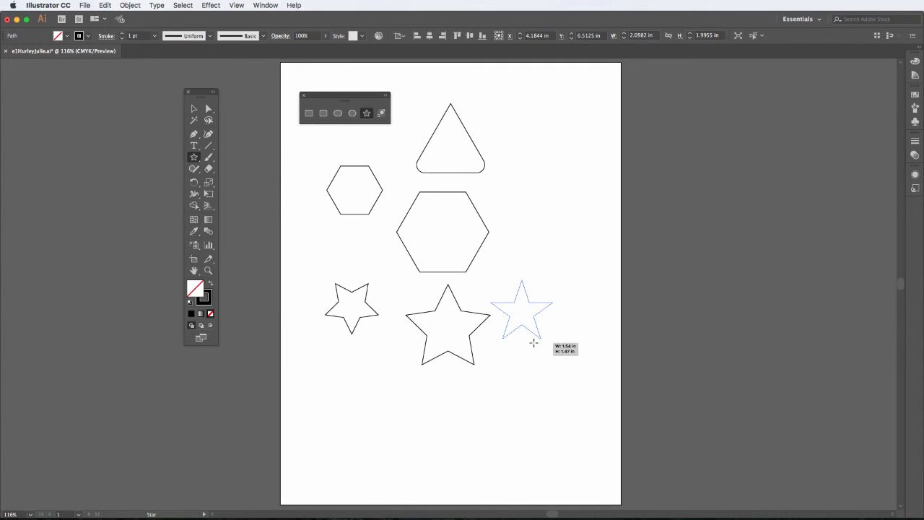
left_click_drag(534, 343, 533, 343)
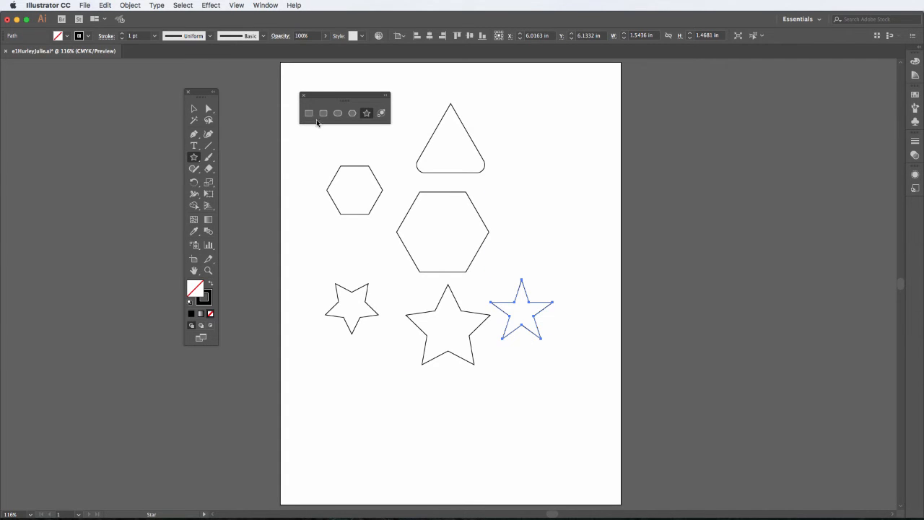
Step: Show the Pathfinder options and place them over the artboard beside the triangle
left_click(267, 5)
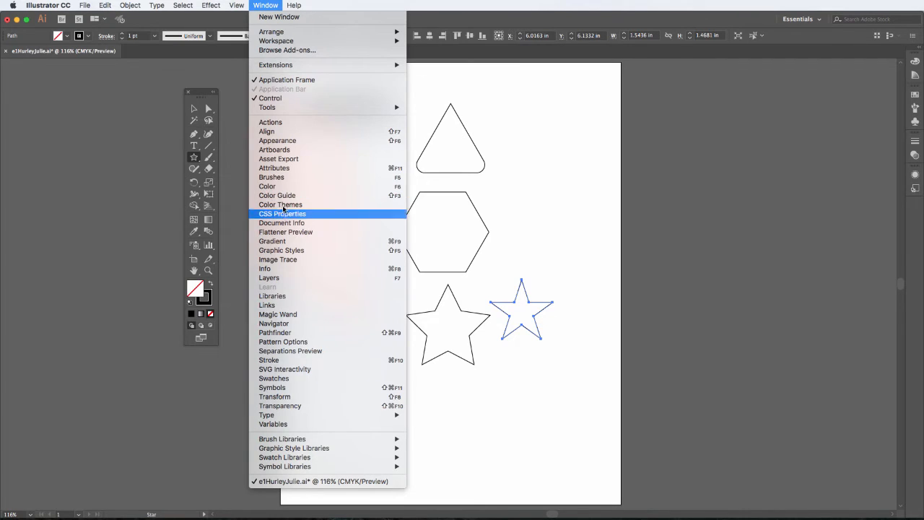
left_click(289, 333)
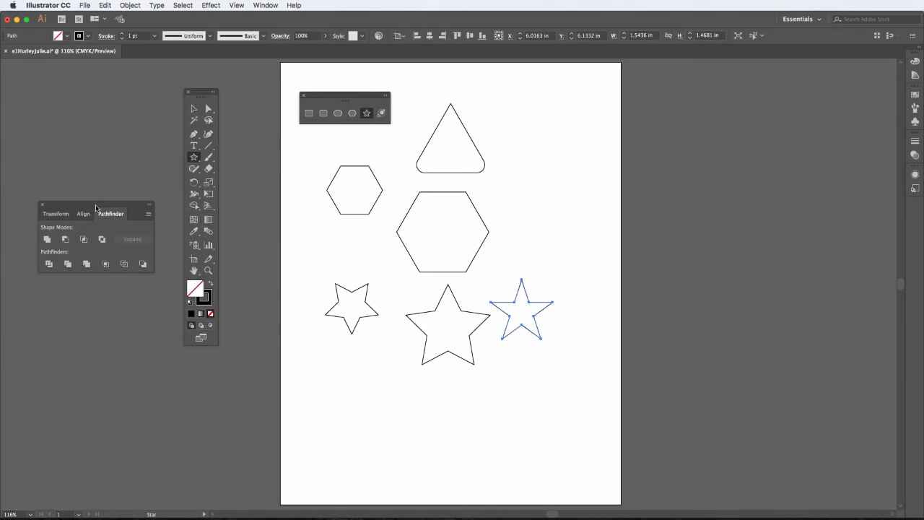
left_click_drag(96, 208, 554, 119)
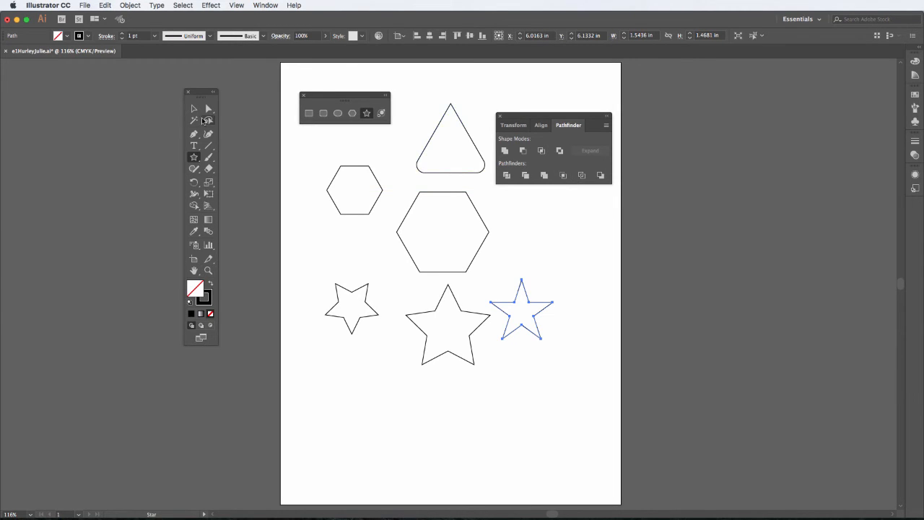
Step: Move the rightmost star so it overlaps the large hexagon's lower edge and the tip of the largest star
left_click(195, 109)
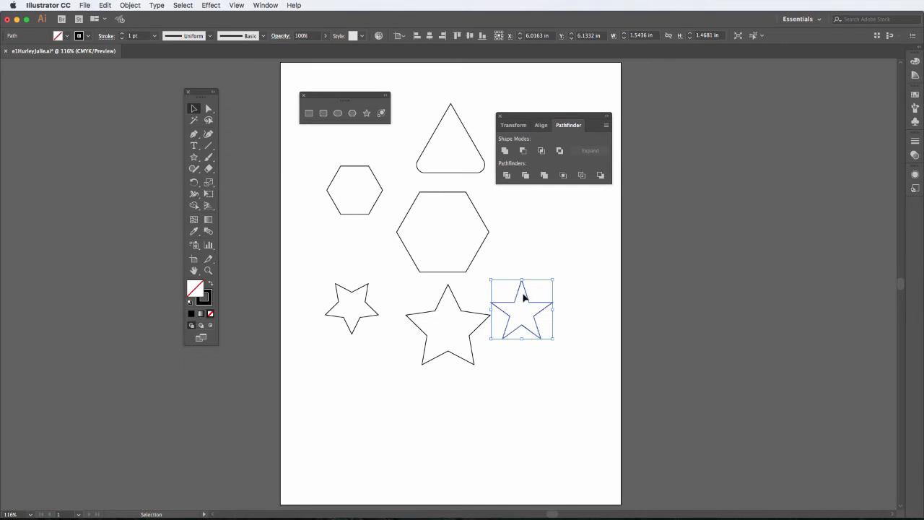
left_click_drag(526, 297, 453, 268)
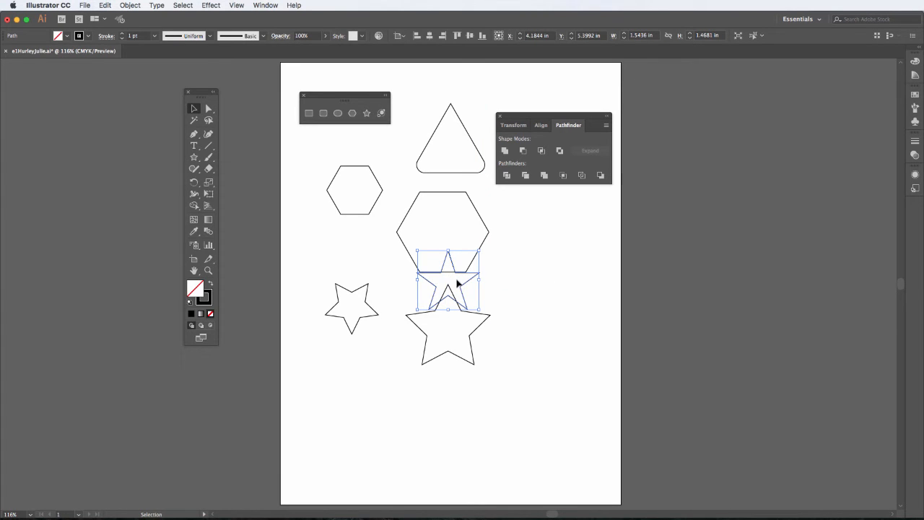
left_click(453, 272, "shift")
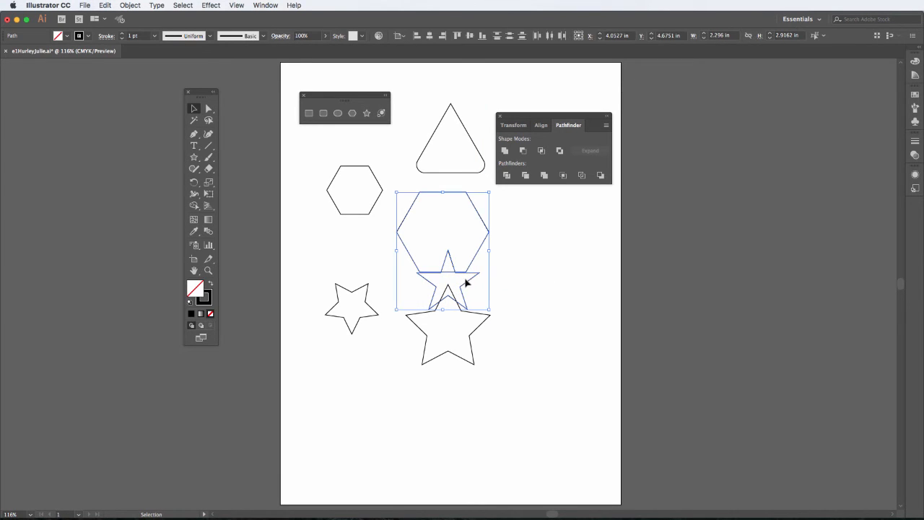
left_click(540, 284)
Step: Nudge the large hexagon down and to the left so it overlaps the moved star more, and deselect it
left_click(480, 248)
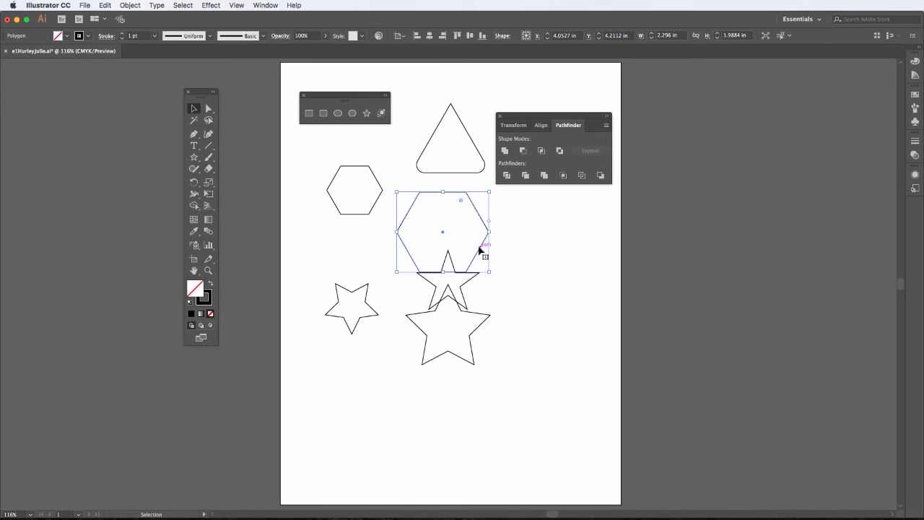
key("Down")
key("Down")
key("Down")
key("Down")
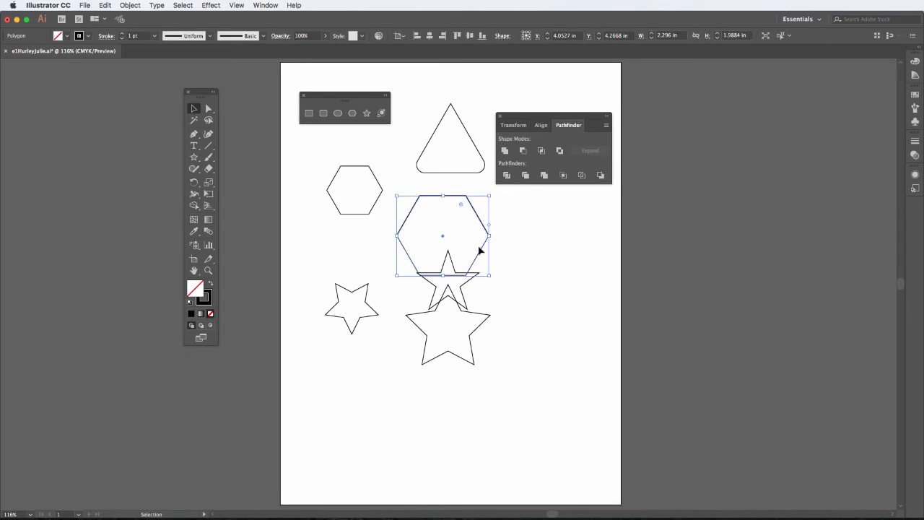
key("Down")
key("Down")
key("Down")
key("Down")
key("Down")
key("Down")
key("Down")
key("Down")
key("Down")
key("Left")
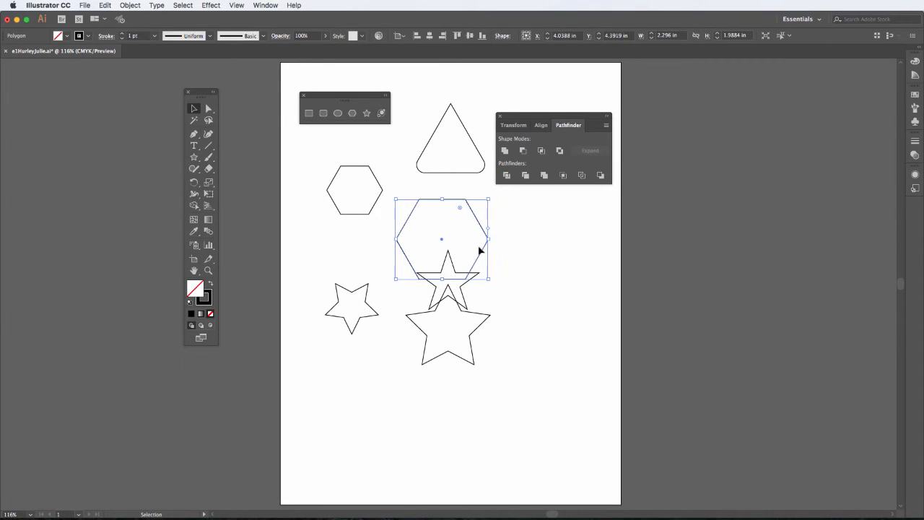
key("Left")
key("Left")
key("Left")
key("Left")
key("Left")
key("Left")
key("Left")
key("Left")
key("Left")
key("Left")
key("Left")
key("Left")
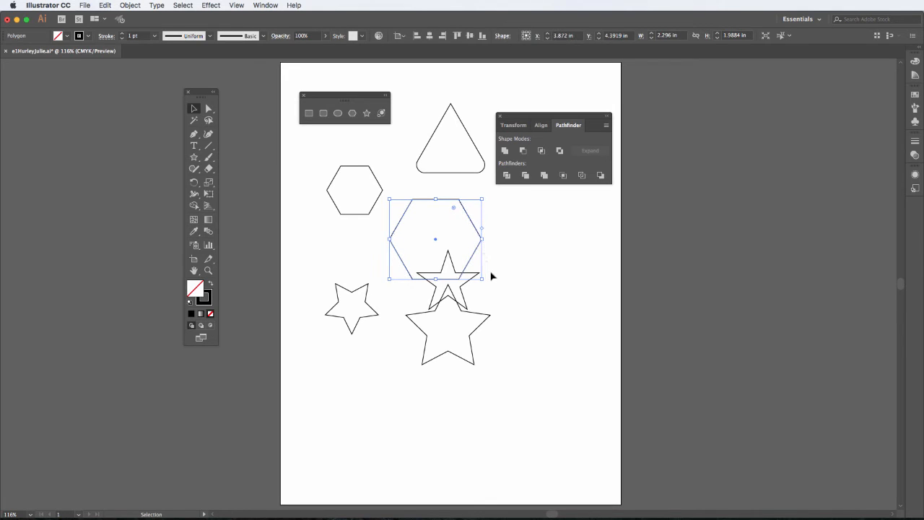
left_click(492, 275)
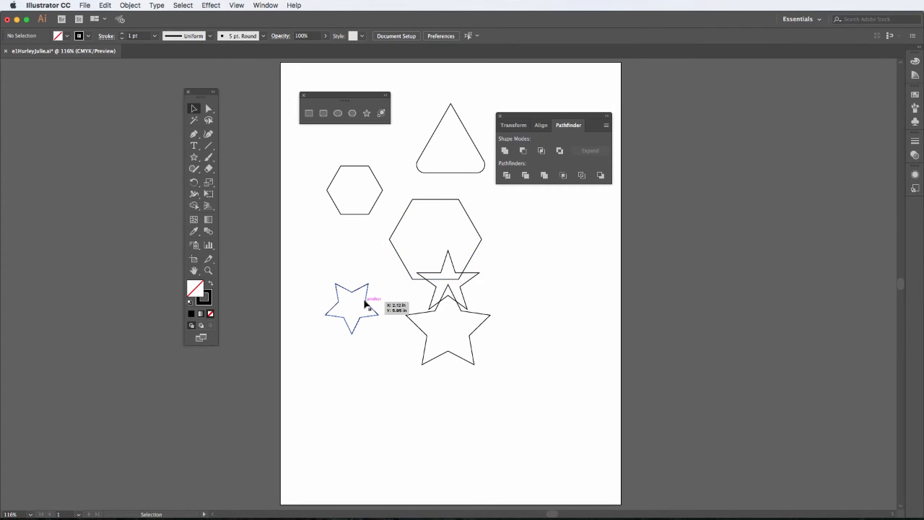
Step: Move the upside-down star inside the large hexagon and deselect it
left_click_drag(366, 304, 446, 229)
left_click(506, 298)
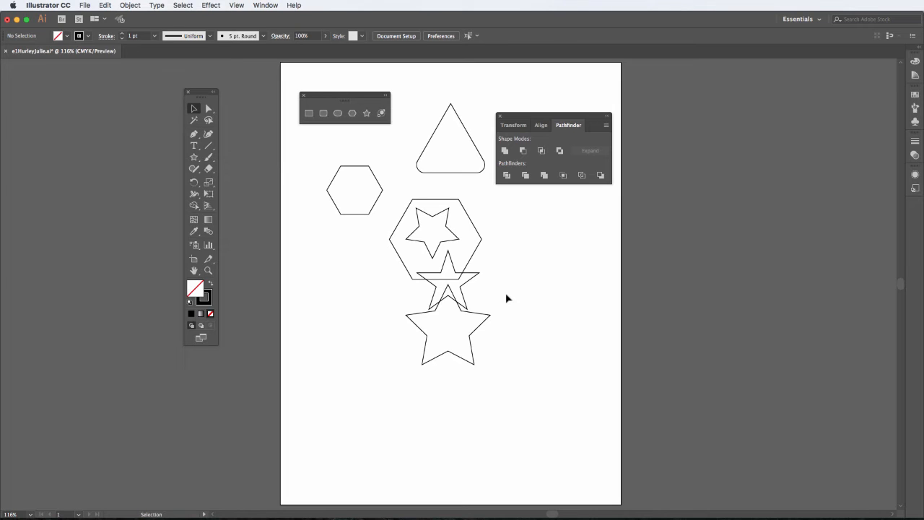
Step: Swap the large hexagon's fill and stroke to give it a solid black fill without an outline
left_click(448, 225)
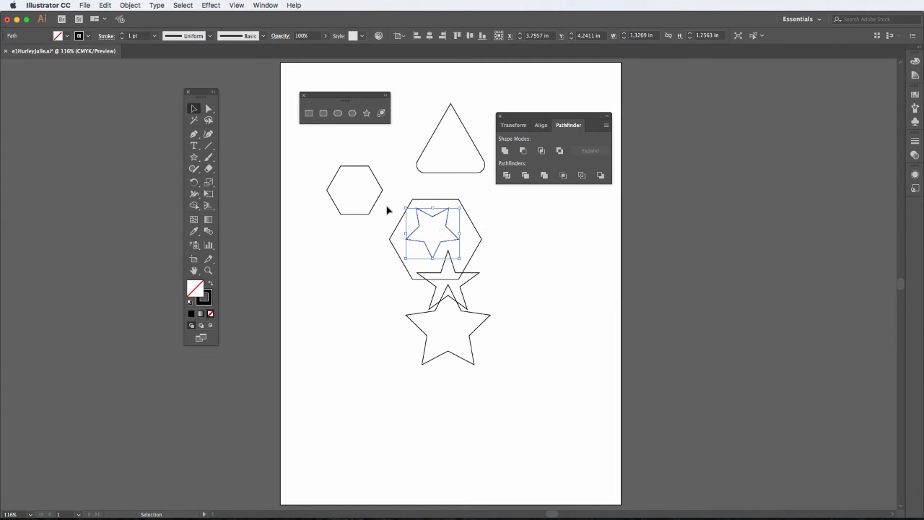
left_click(483, 240, "shift")
left_click(482, 239)
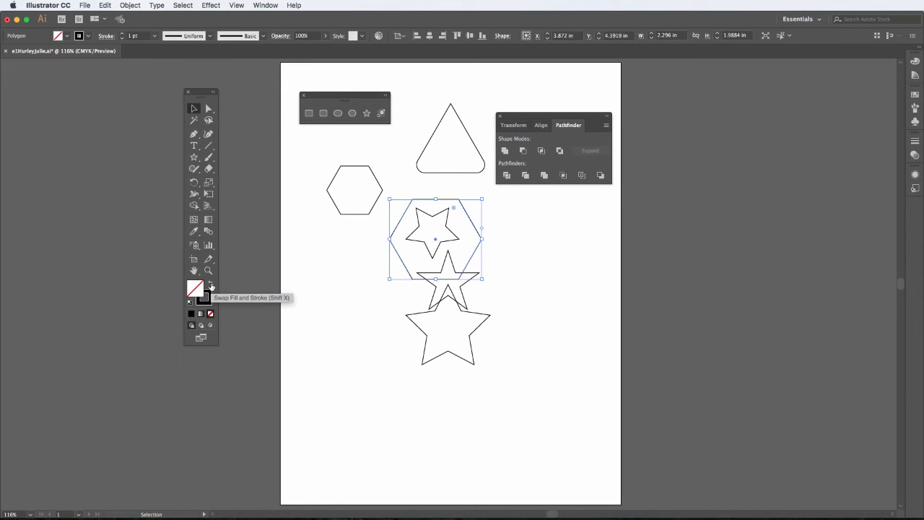
left_click(210, 286)
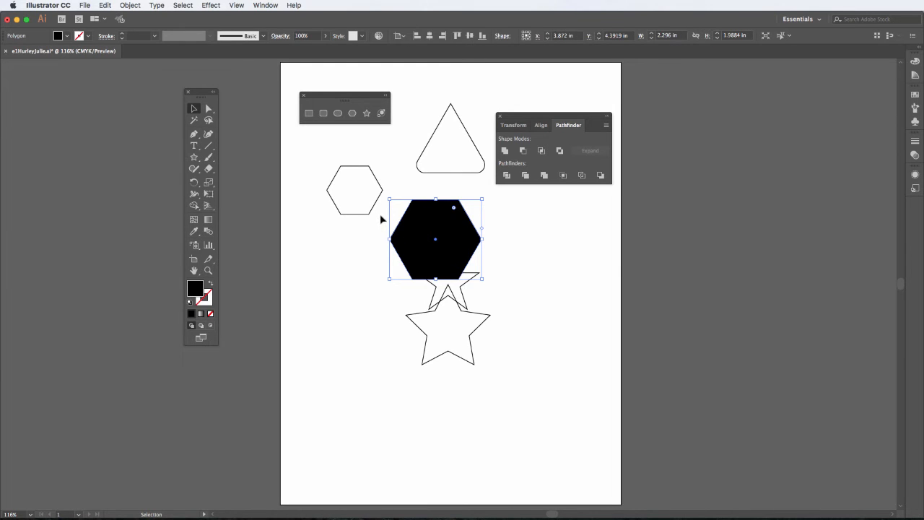
Step: Cut the upside-down star out of the large hexagon with Pathfinder Exclude, and swap fill and stroke to fill the result black
left_click_drag(404, 222, 457, 236)
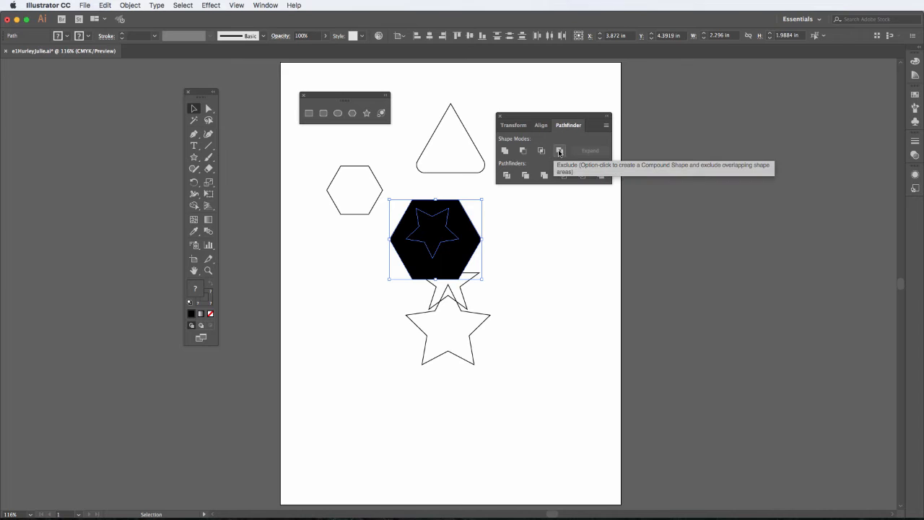
left_click(559, 150)
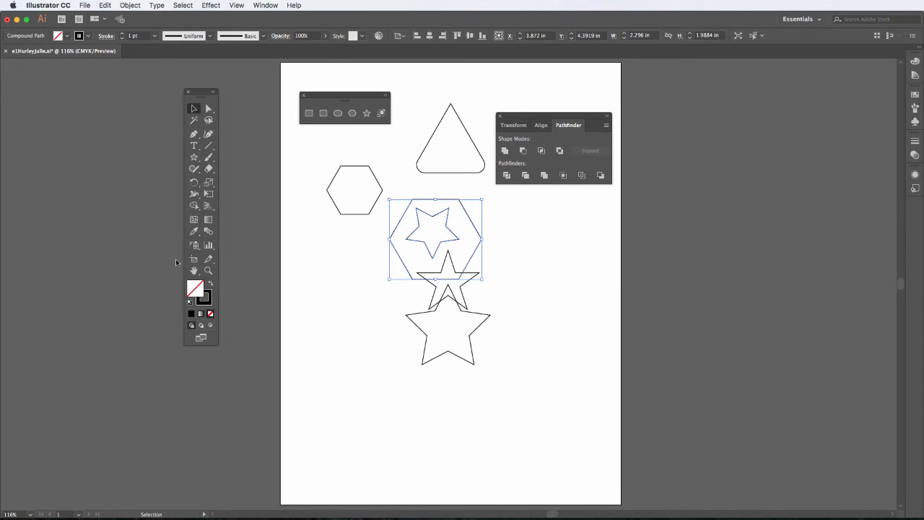
left_click(211, 286)
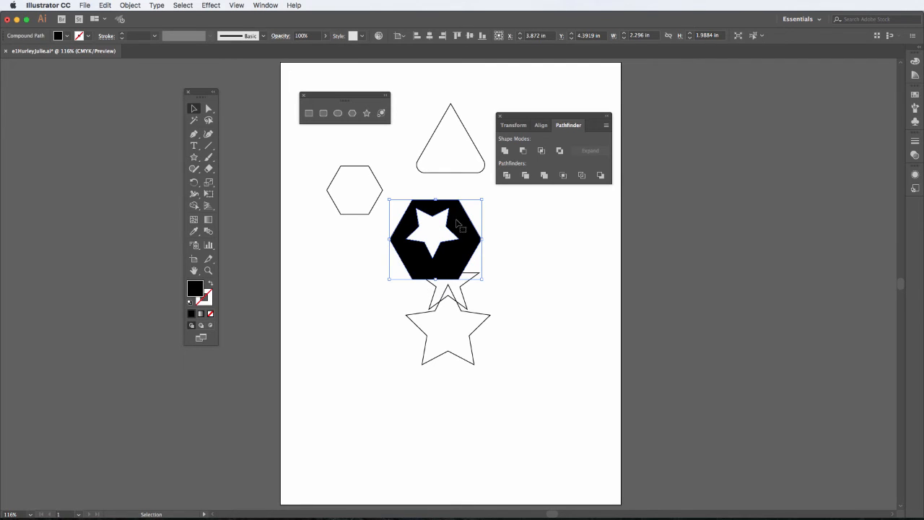
Step: Move the black cut-out hexagon around over the outlined stars, leave it slightly left of its original position, and deselect it
left_click_drag(456, 224, 451, 234)
left_click_drag(453, 265, 460, 214)
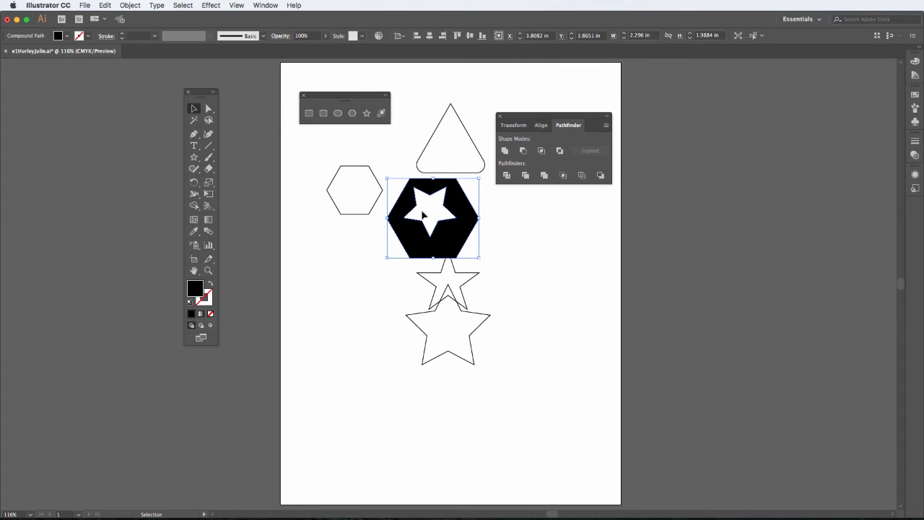
left_click(514, 256)
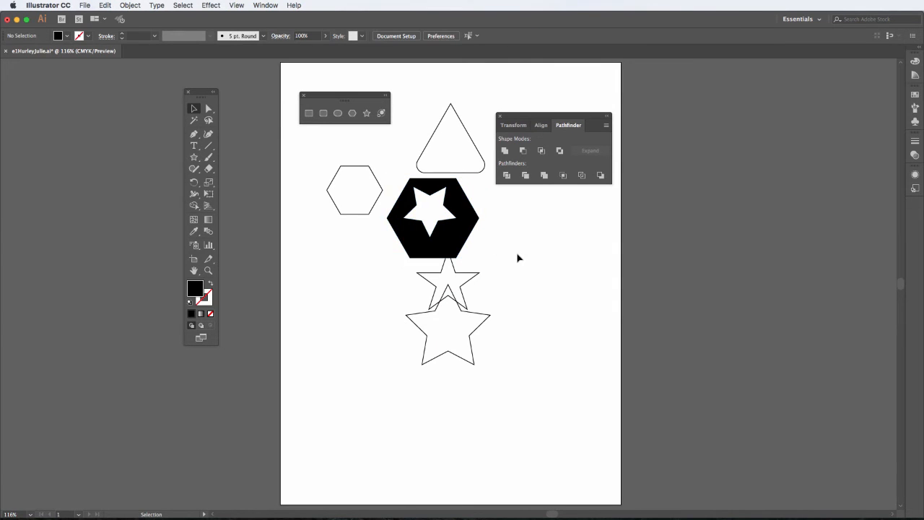
left_click(466, 231)
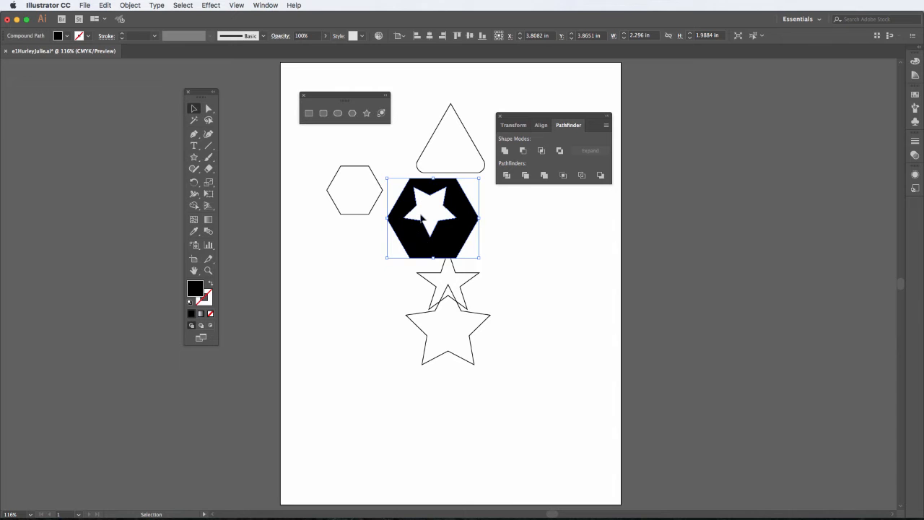
left_click_drag(406, 229, 396, 260)
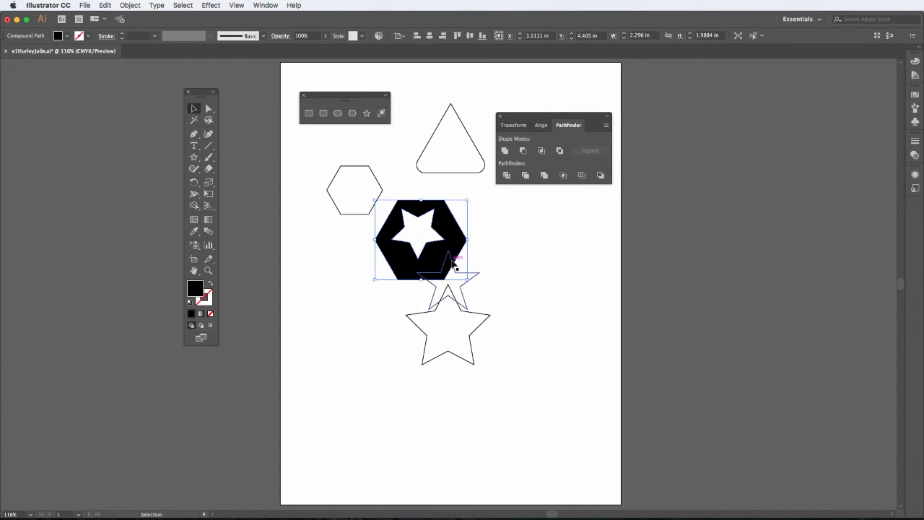
left_click(495, 319)
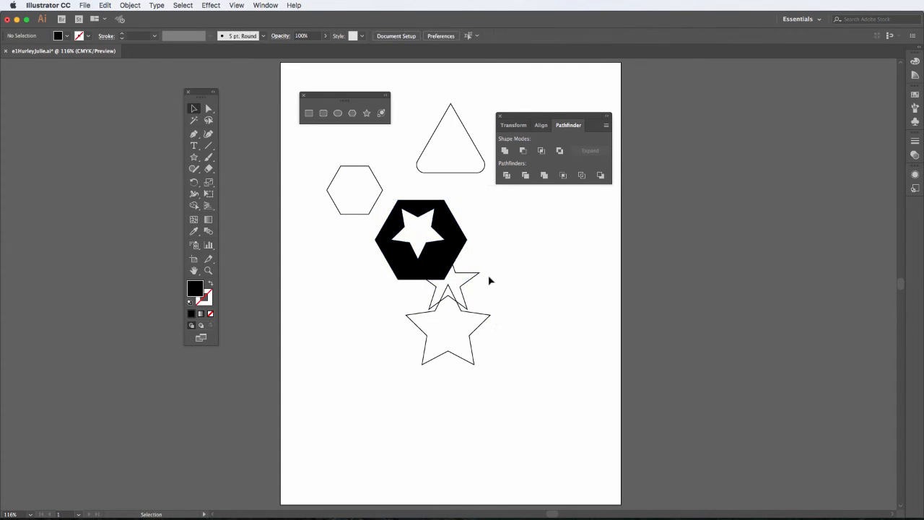
Step: Move the two overlapping outlined stars together to the right, clear of the black hexagon, and split them with Pathfinder Divide
left_click(458, 322)
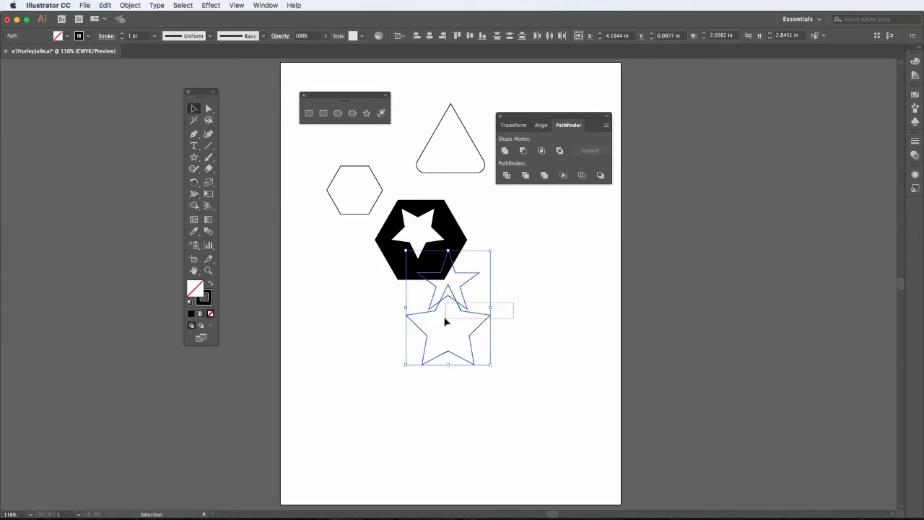
left_click_drag(462, 315, 536, 313)
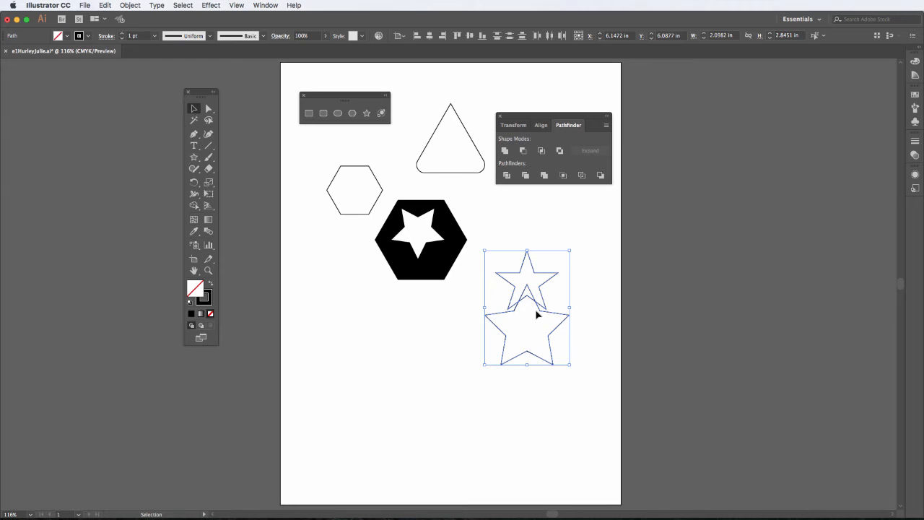
left_click(509, 177)
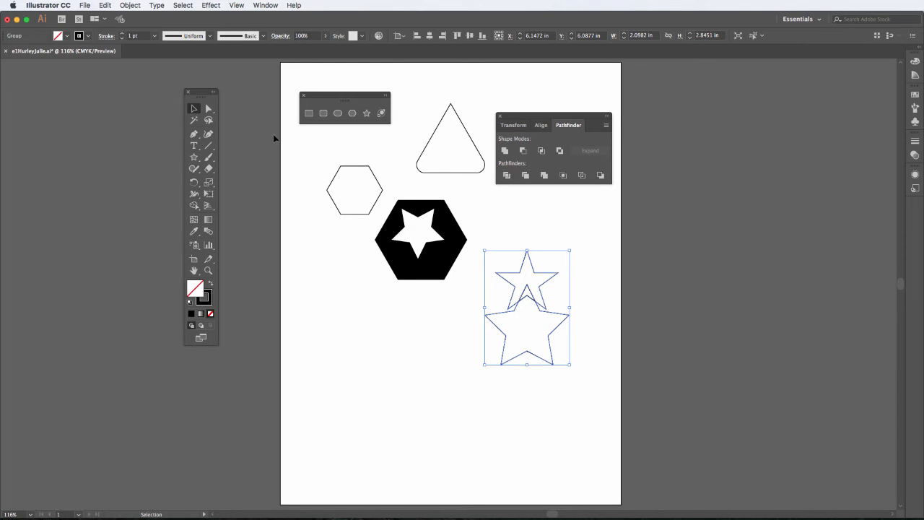
Step: Separate the divided stars with the Group Selection tool, moving the upper piece up and the lower piece down from the overlap, and deselect
left_click(210, 109)
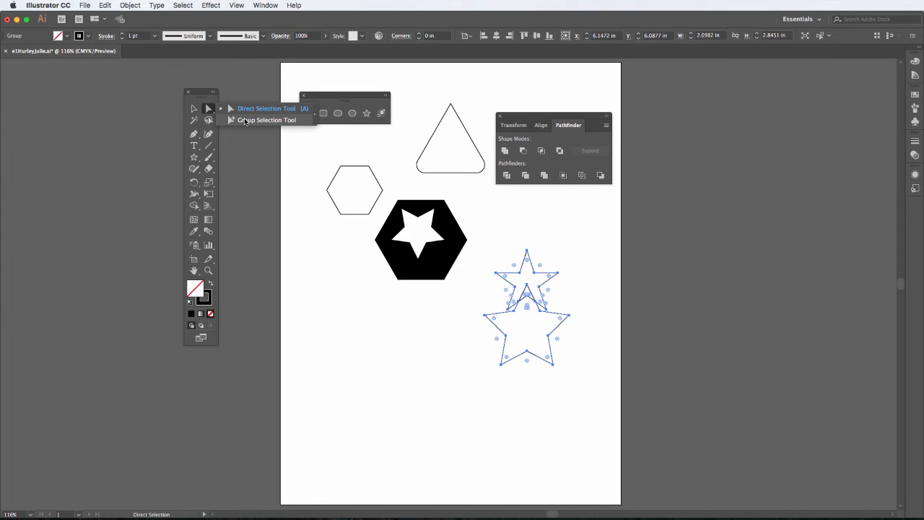
left_click(246, 121)
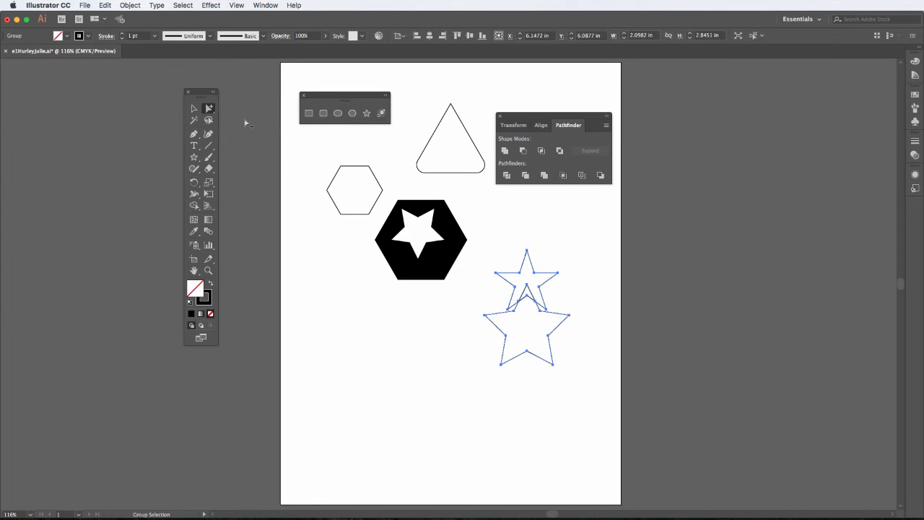
left_click(466, 291)
left_click(502, 279)
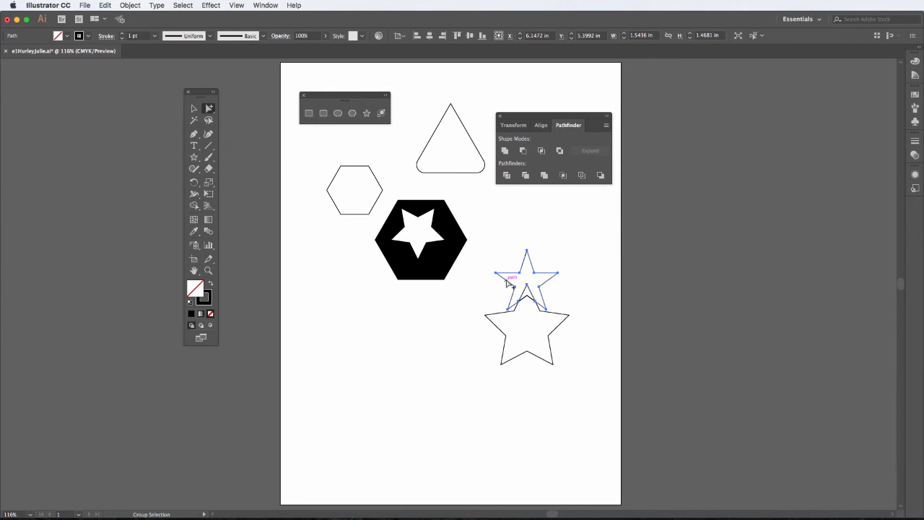
left_click_drag(507, 283, 508, 267)
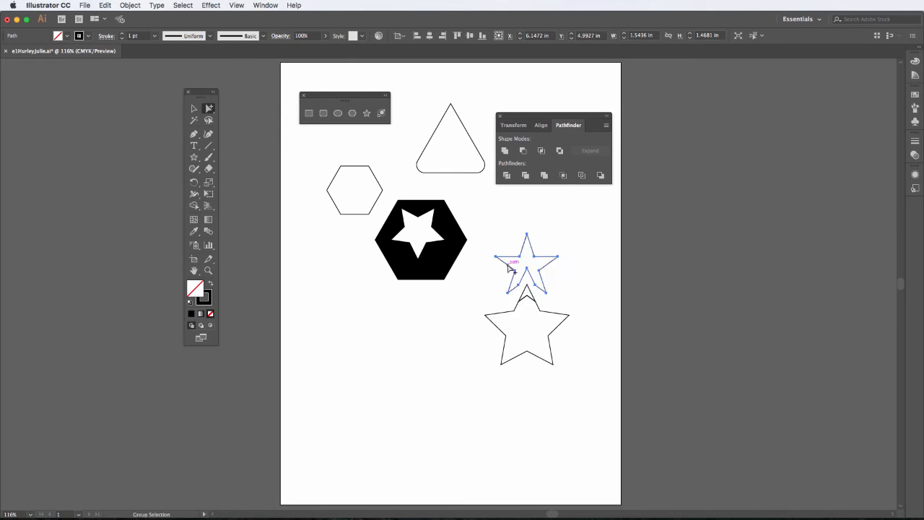
left_click_drag(543, 313, 545, 330)
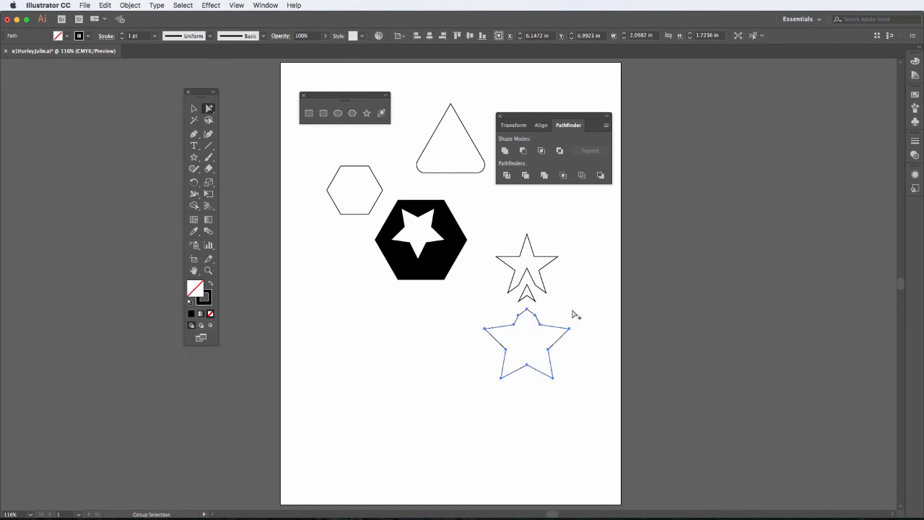
left_click(573, 311)
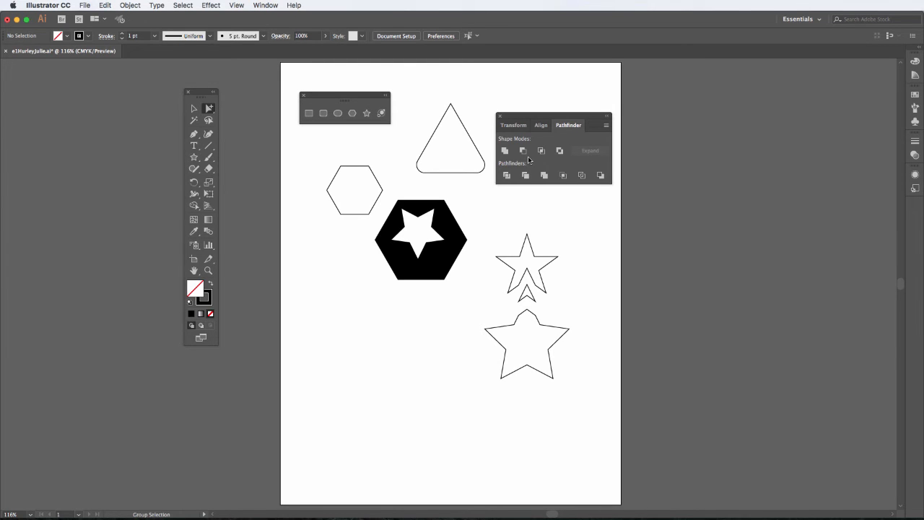
Step: Select all the shapes on the artboard and delete them
left_click(195, 109)
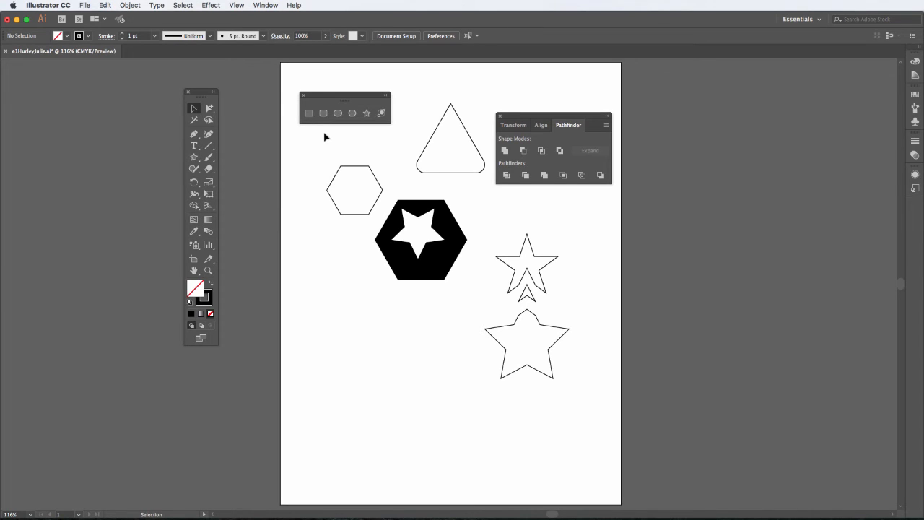
left_click_drag(324, 133, 593, 419)
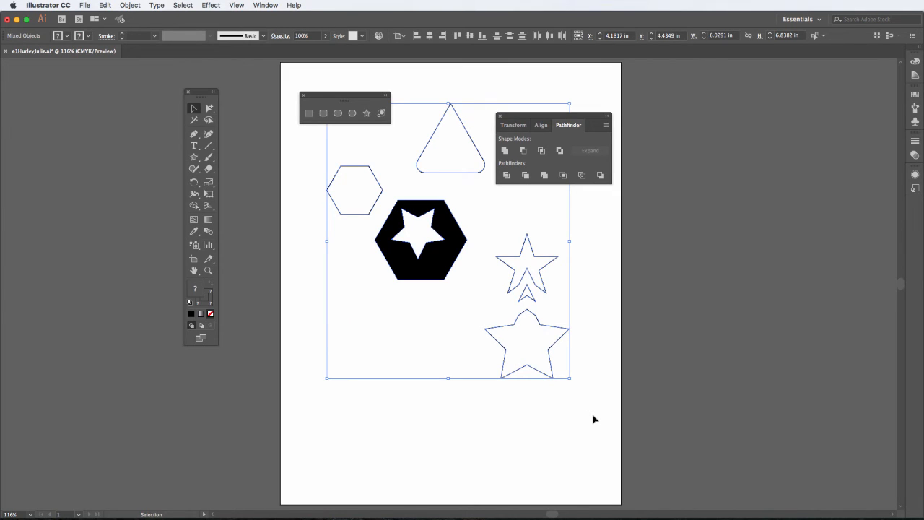
key("Delete")
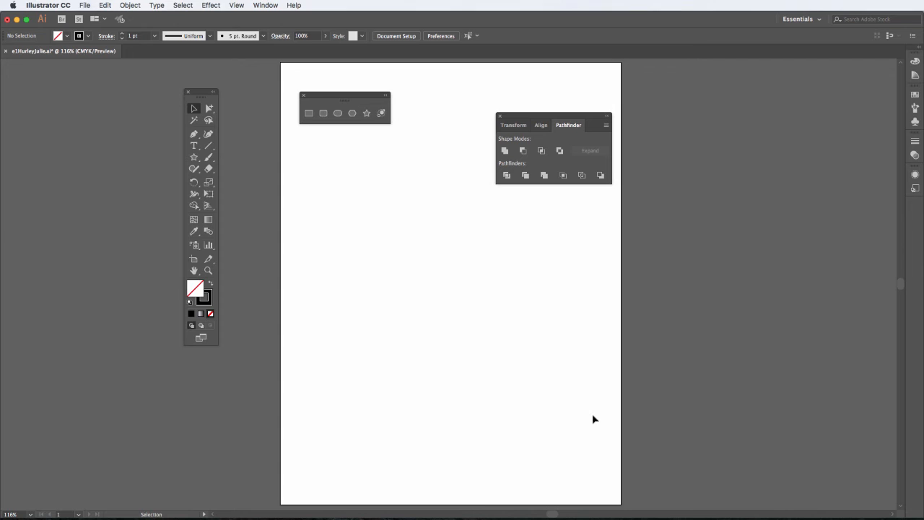
Step: Draw a circle about 2.32 in across from its center, duplicate it about 1.16 in straight down so the two overlap, and deselect
left_click(338, 114)
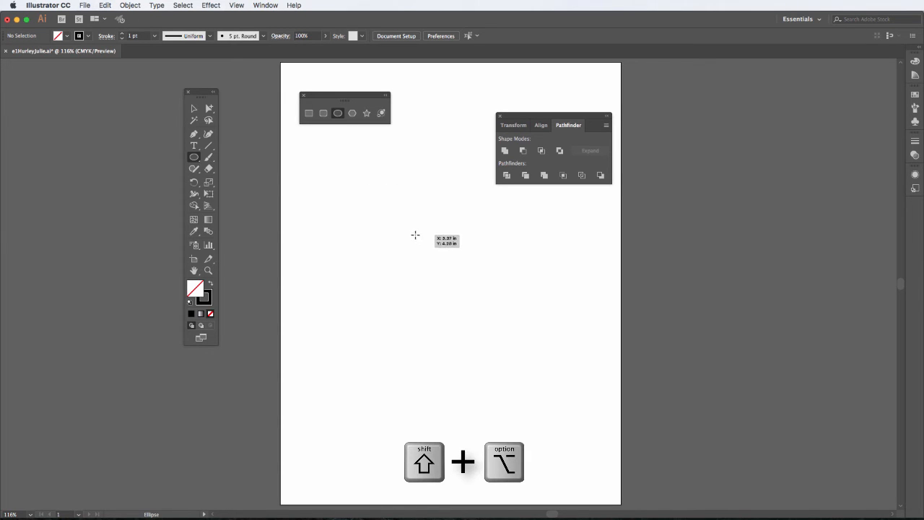
left_click_drag(414, 233, 384, 186)
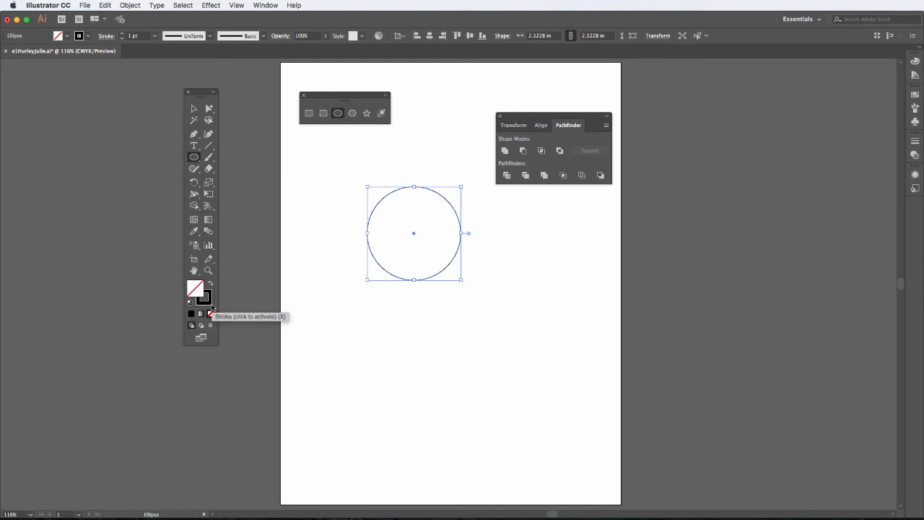
left_click(194, 109)
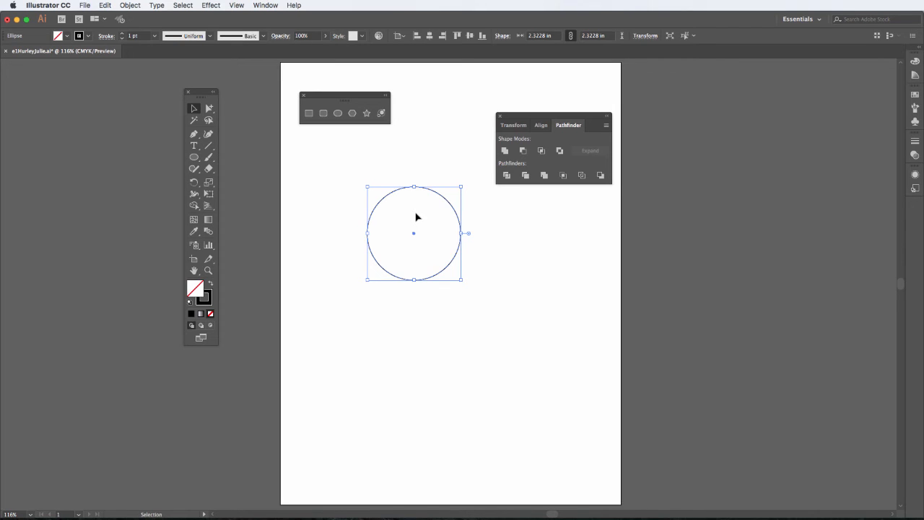
key("alt")
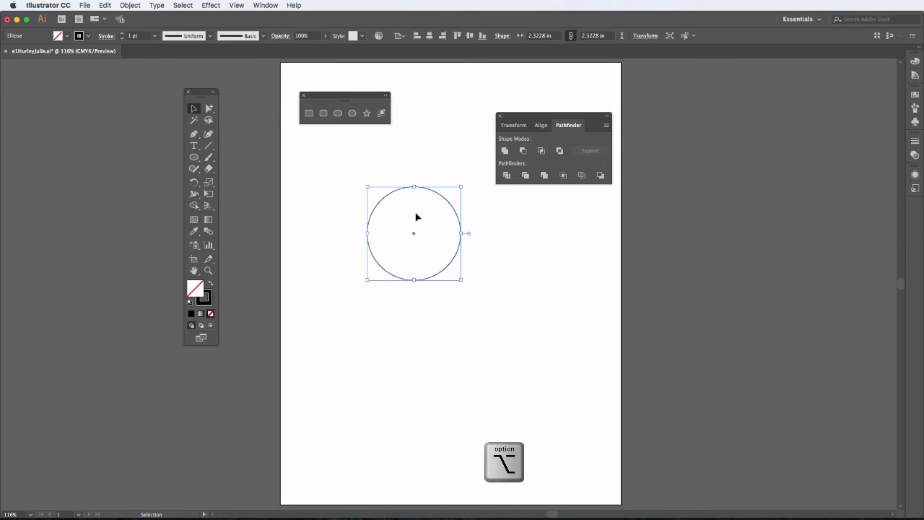
left_click_drag(415, 239, 414, 268)
left_click_drag(414, 268, 415, 280)
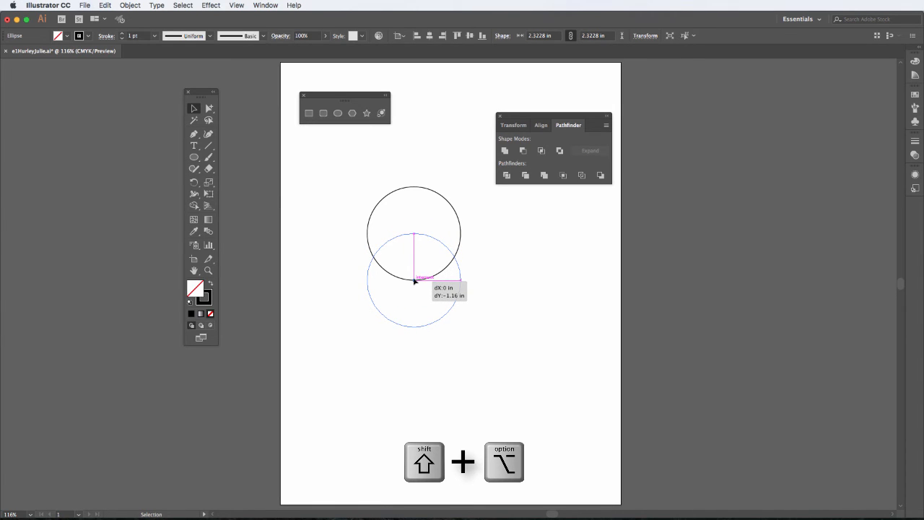
left_click_drag(414, 281, 414, 280)
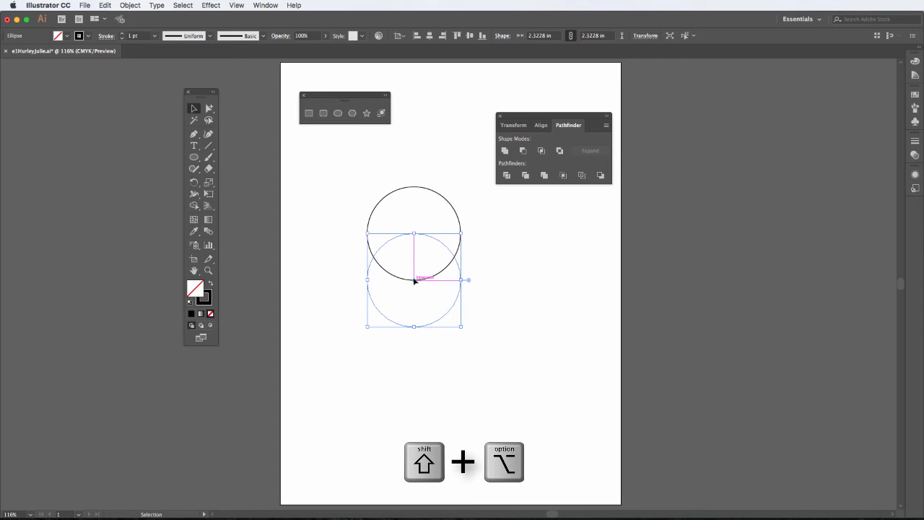
left_click(518, 282)
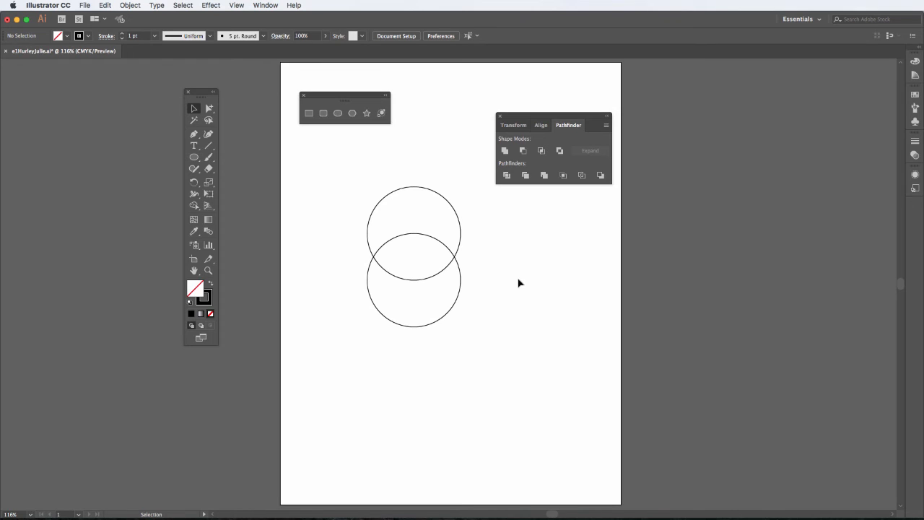
Step: Try copying and pasting the upper circle, and delete the pasted copy
left_click(460, 232)
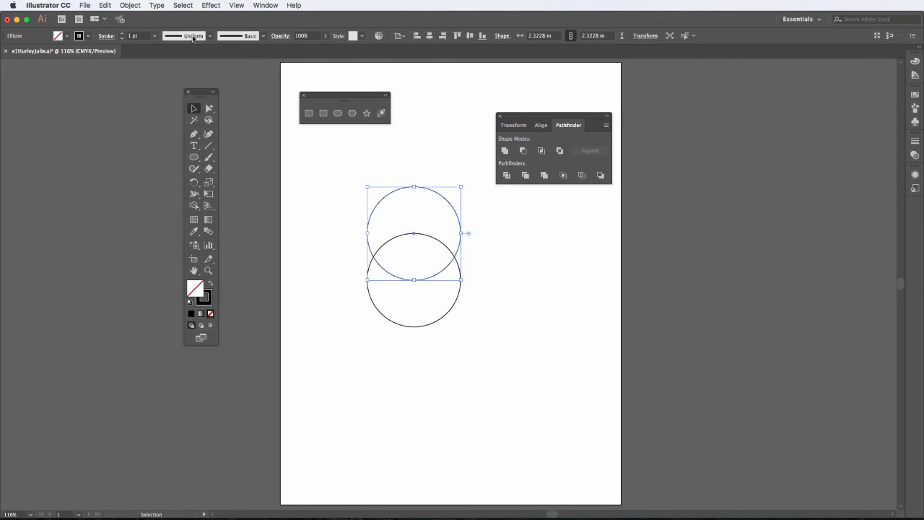
left_click(108, 6)
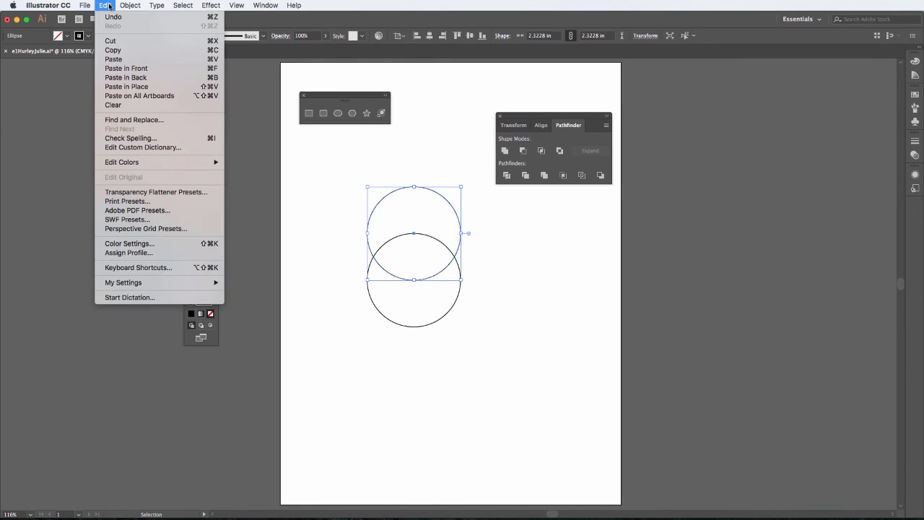
left_click(113, 51)
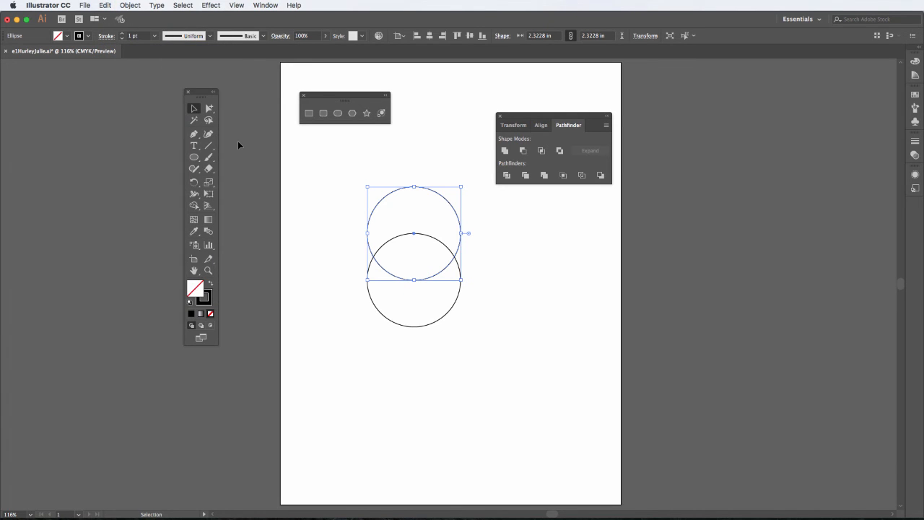
left_click(105, 5)
left_click(114, 59)
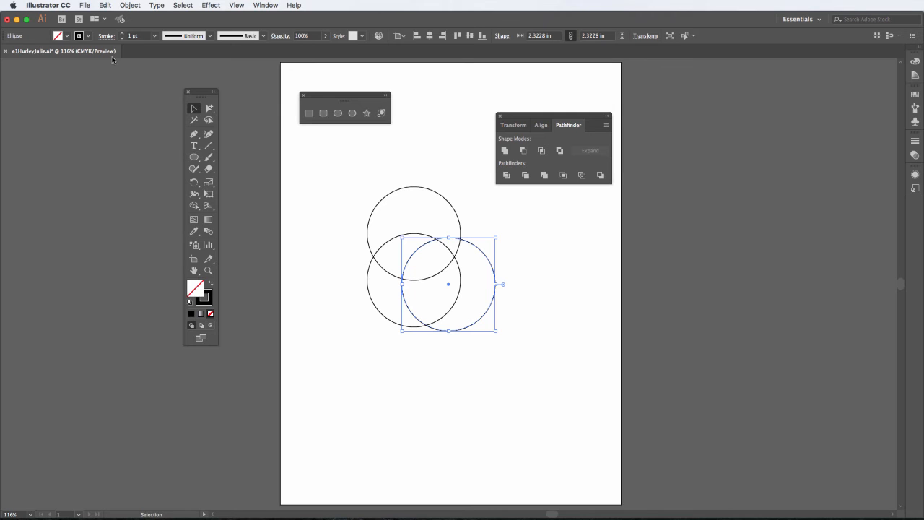
key("Delete")
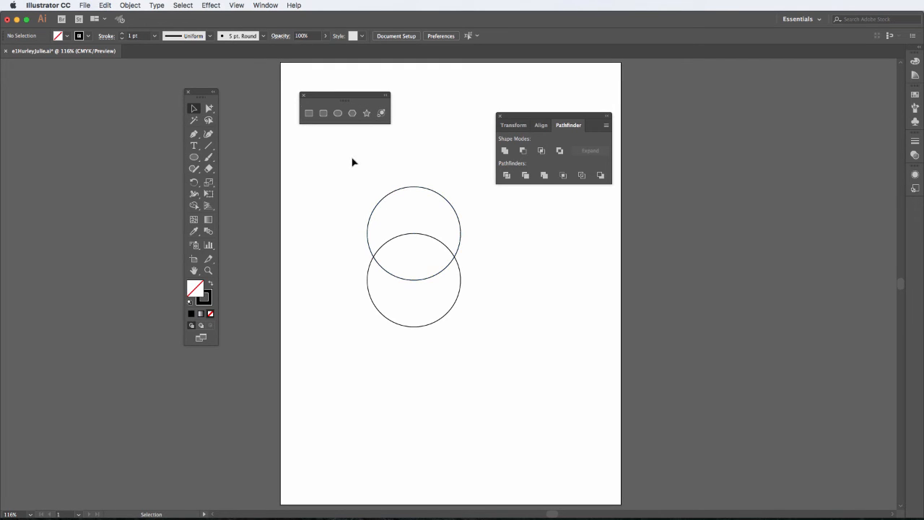
left_click(108, 6)
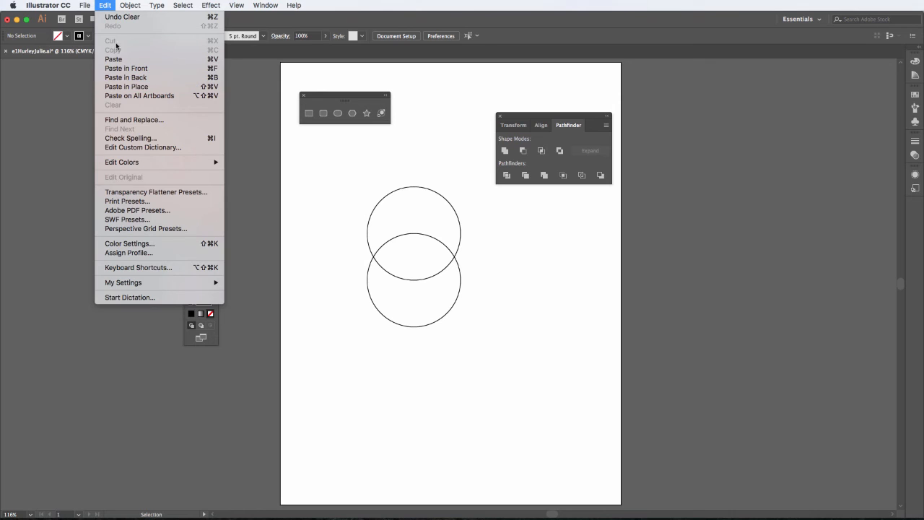
left_click(114, 7)
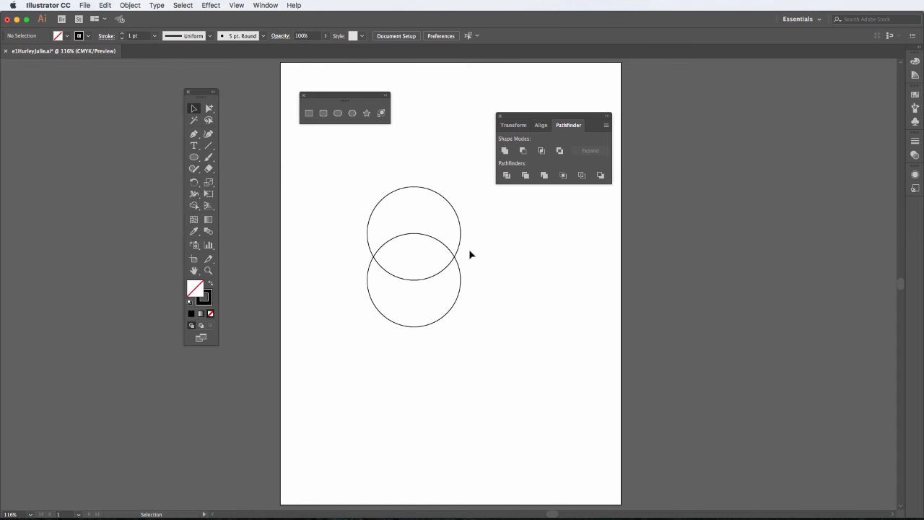
Step: Create a three-sided polygon with a 1.148 in radius and place it beside the two overlapping circles on their right
left_click(352, 114)
left_click(369, 142)
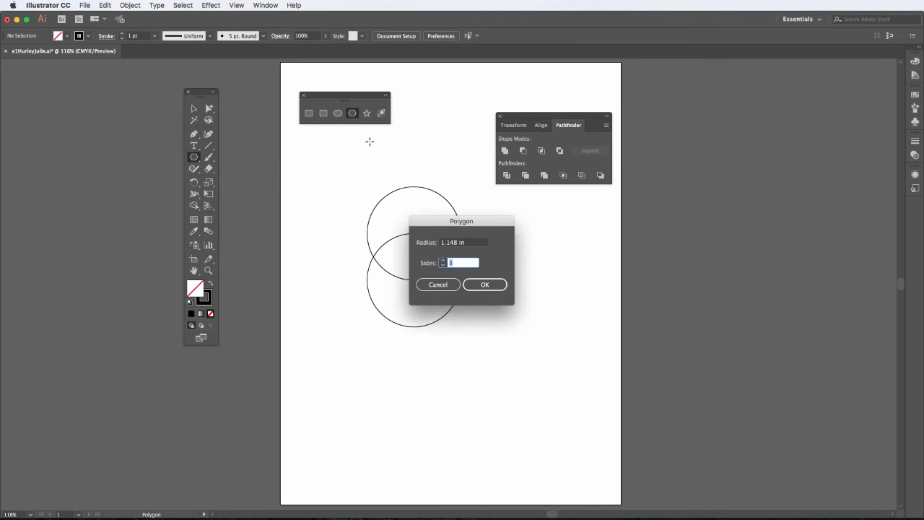
left_click(482, 286)
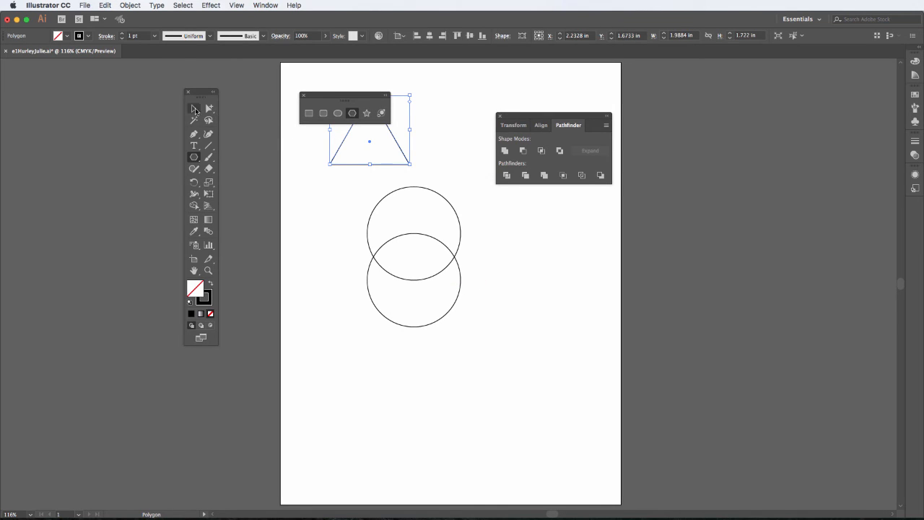
left_click(196, 109)
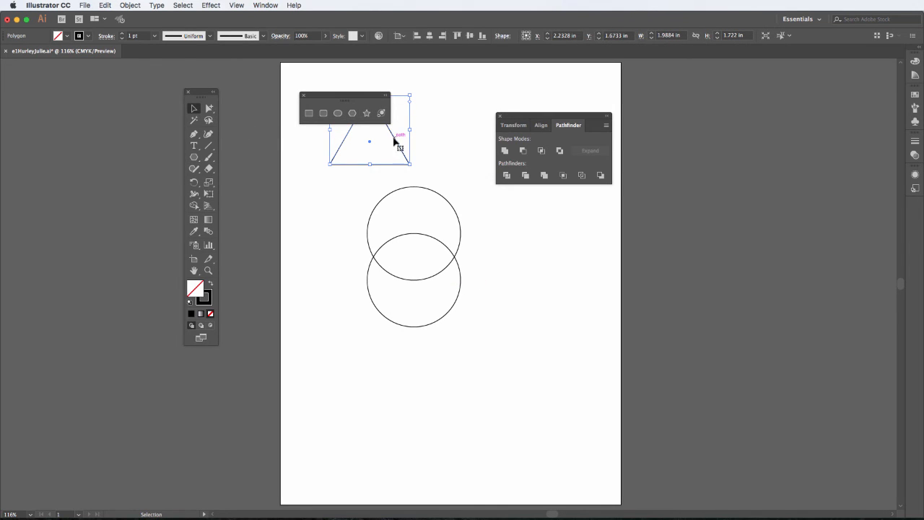
left_click_drag(395, 142, 544, 251)
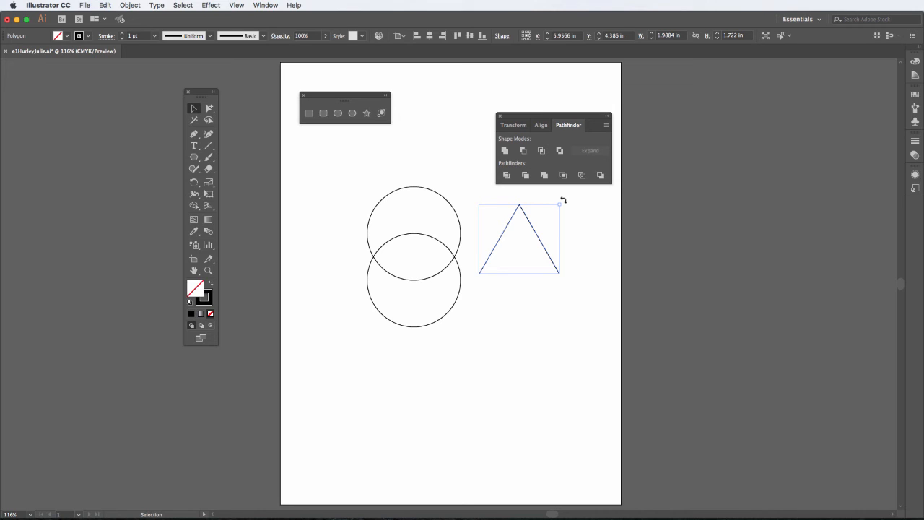
Step: Rotate the triangle 90° so its tip points left, and move it until the tip overlaps the circles' intersection
left_click_drag(563, 200, 489, 204)
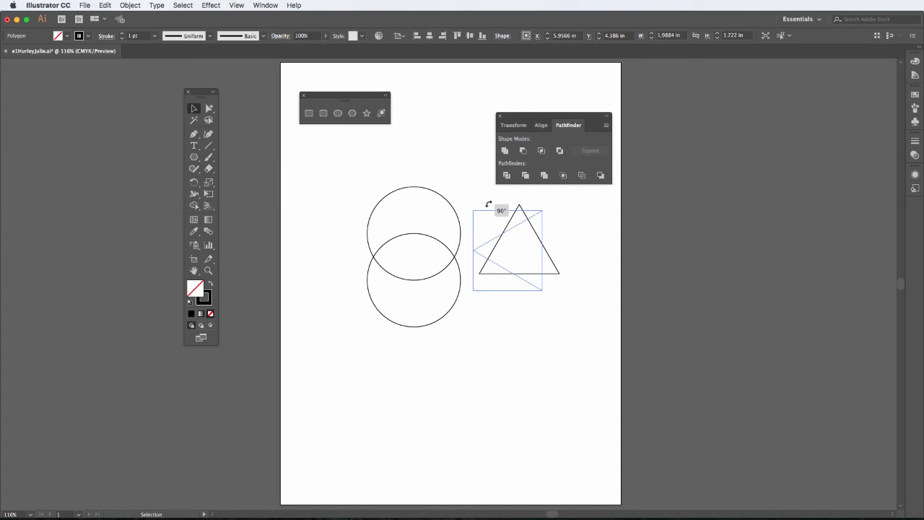
left_click_drag(488, 204, 489, 205)
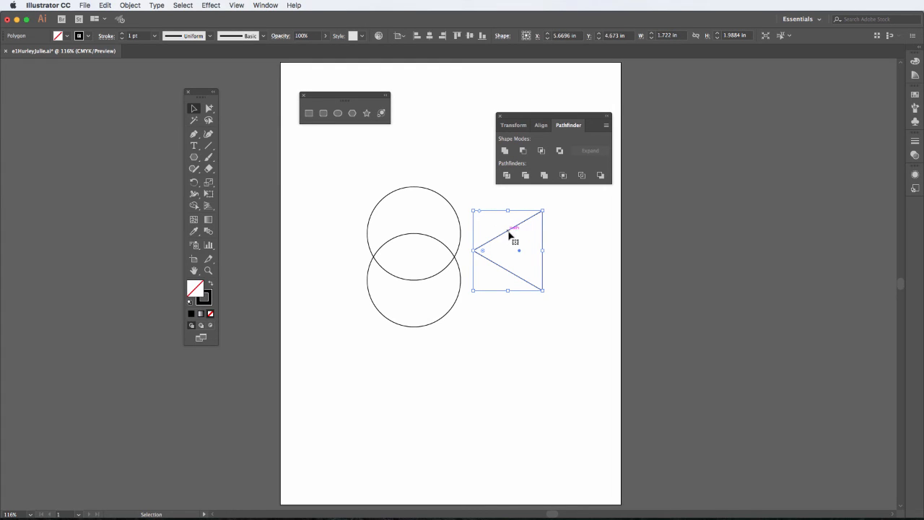
left_click_drag(509, 235, 475, 238)
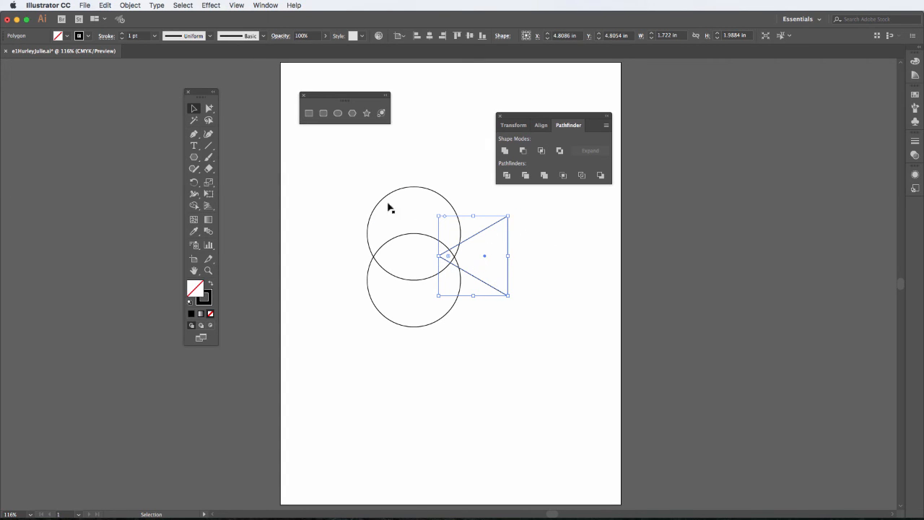
Step: Draw an upright ellipse about 1.39 by 2.36 in from its center over the triangle's wide end, and deselect
left_click(343, 121)
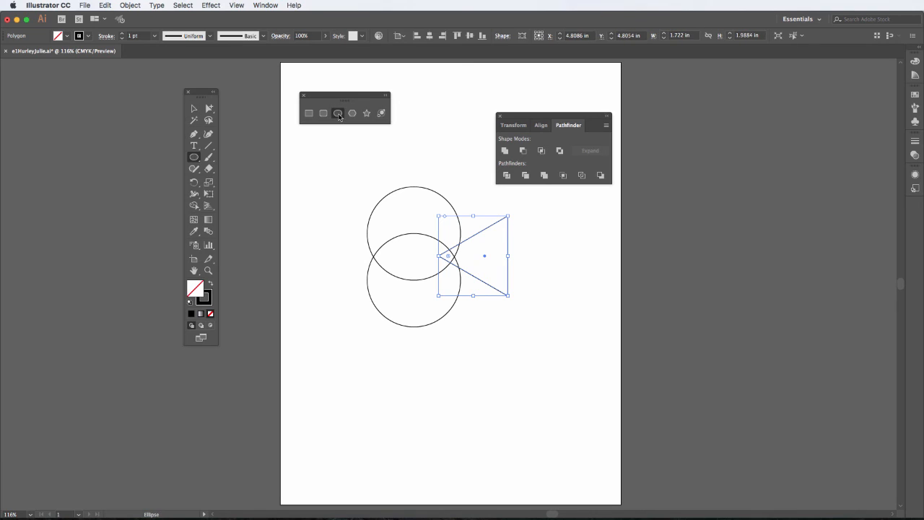
key("super+shift+a")
key("alt")
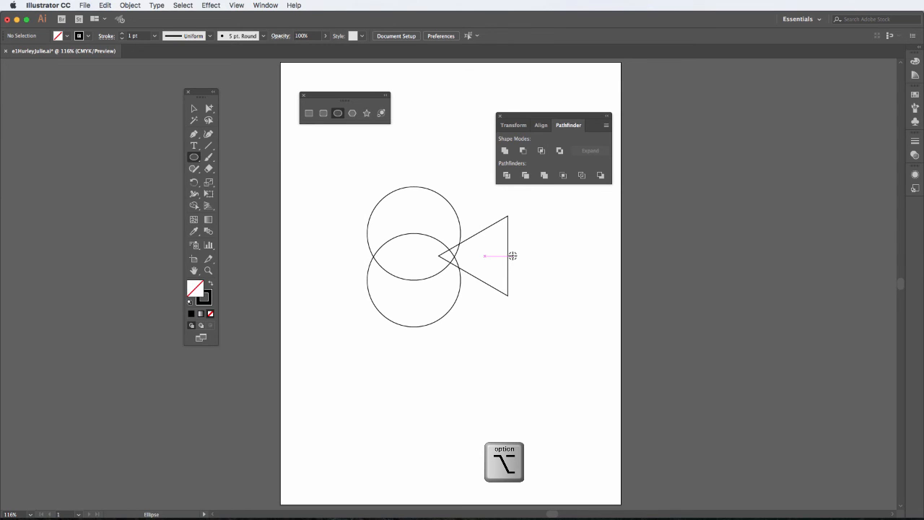
left_click_drag(513, 255, 485, 207)
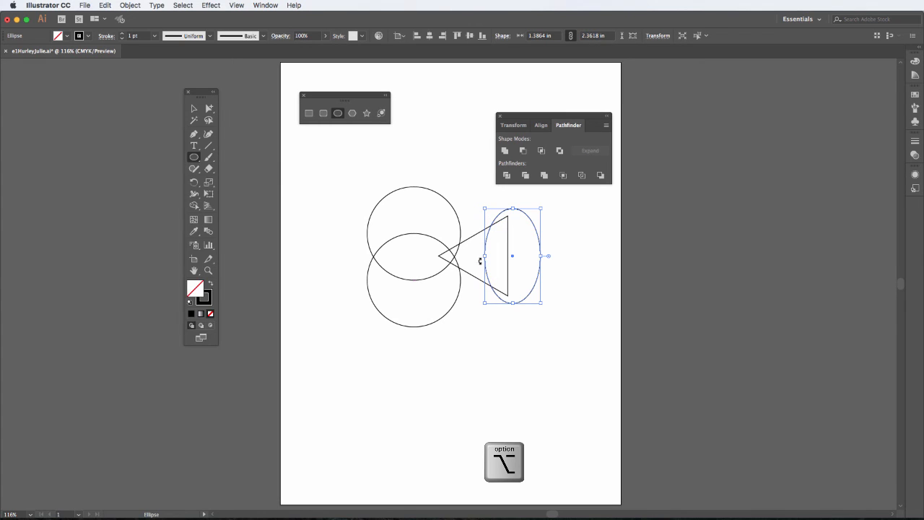
left_click(195, 110)
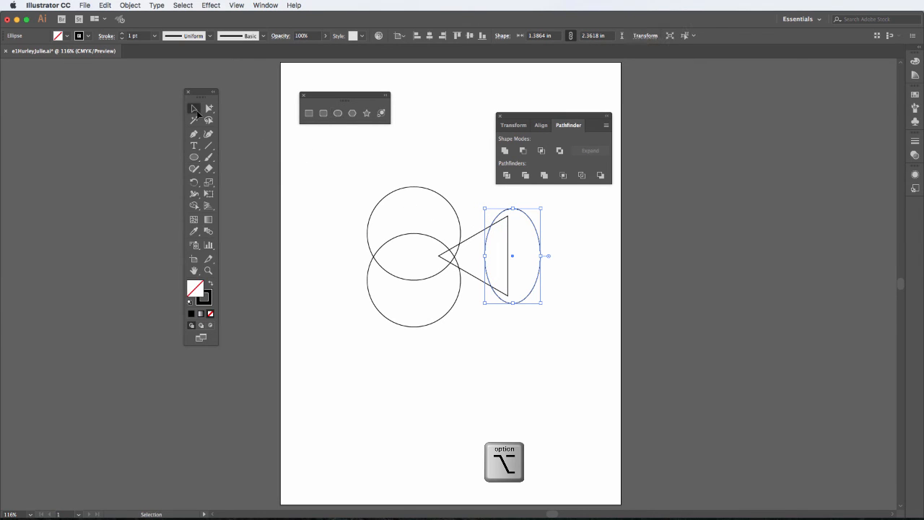
left_click(346, 219)
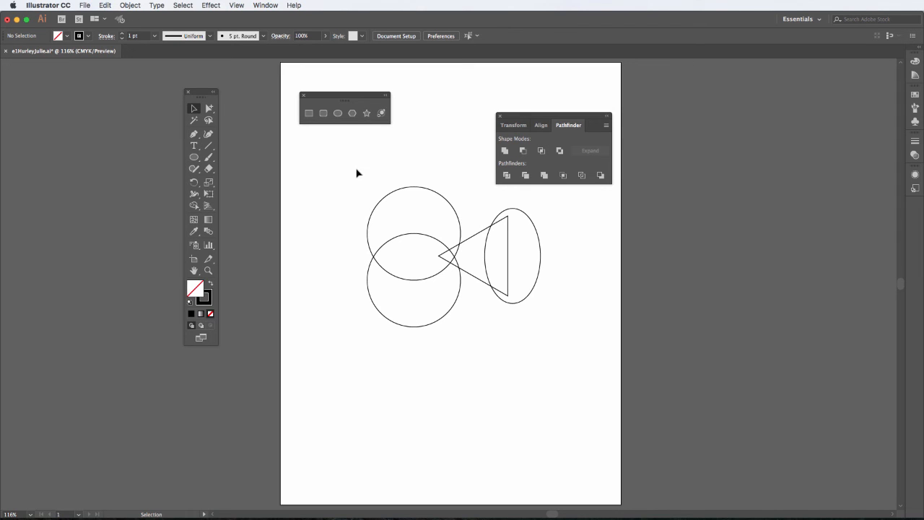
Step: Move all four shapes up and left, make two copies of the set, one about 4.03 in straight down and one at the right, and deselect
left_click_drag(357, 170, 571, 350)
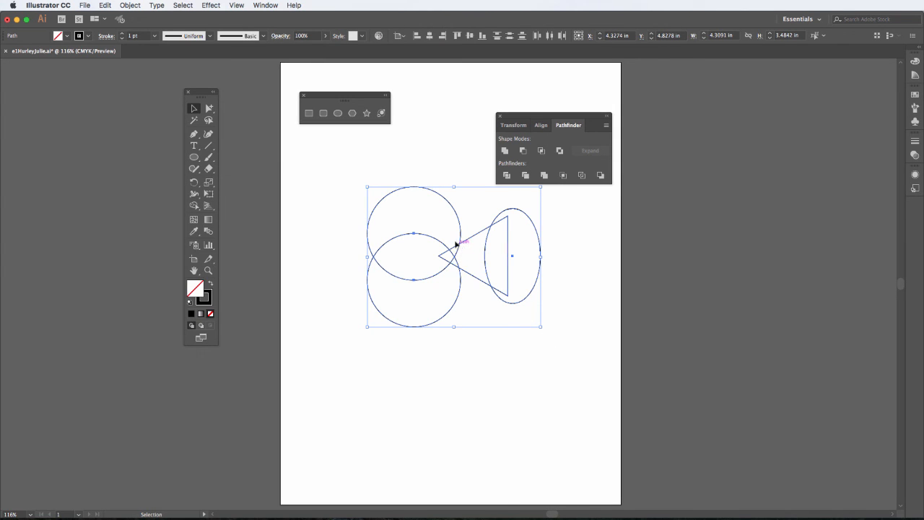
left_click_drag(455, 246, 395, 188)
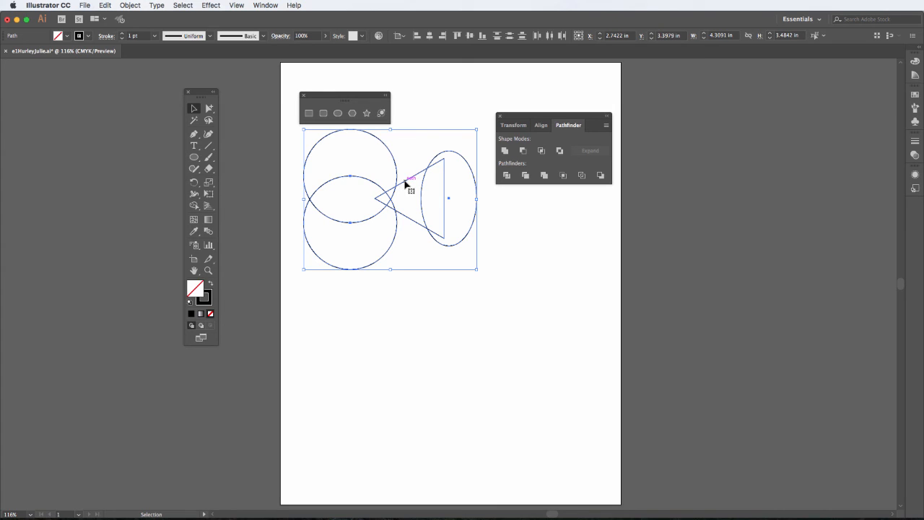
key("shift+alt")
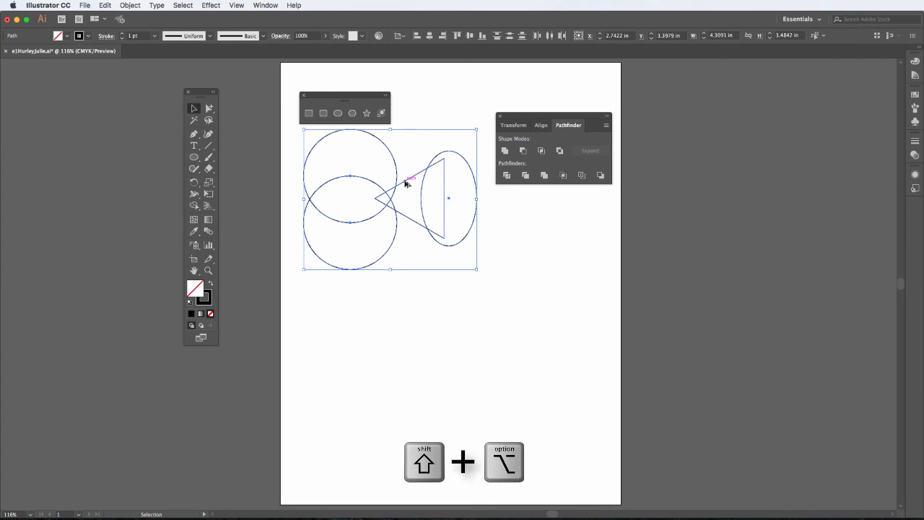
left_click_drag(406, 184, 403, 347)
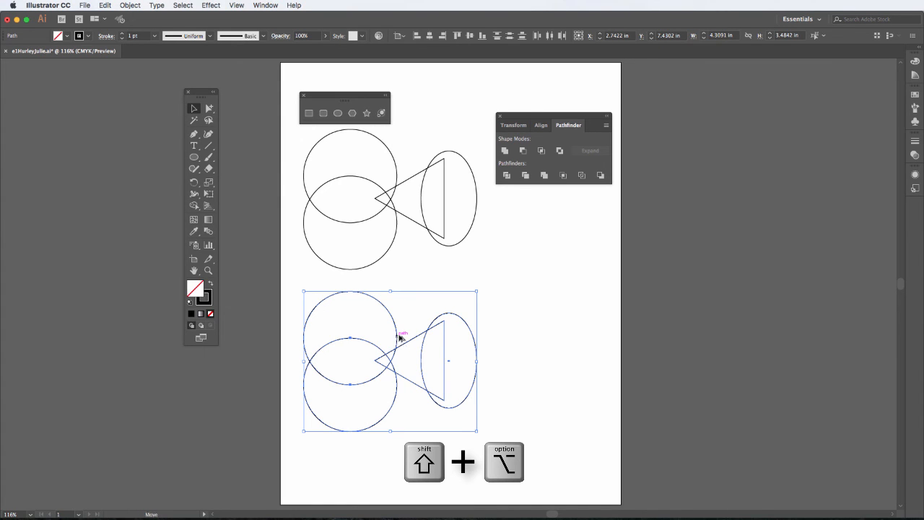
left_click_drag(398, 337, 571, 257)
left_click(584, 403)
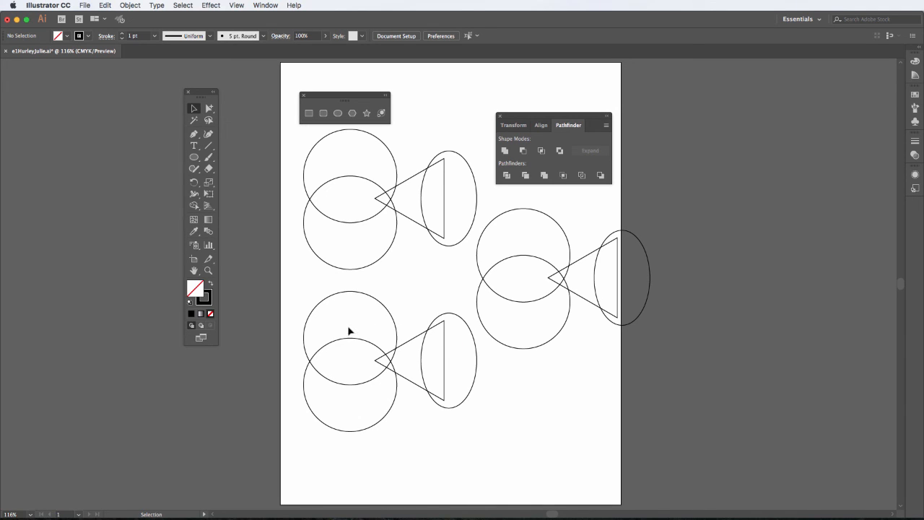
Step: In the lower-left set, Intersect the two circles and cut the ellipse out of the triangle with Minus Front
left_click_drag(304, 288, 346, 437)
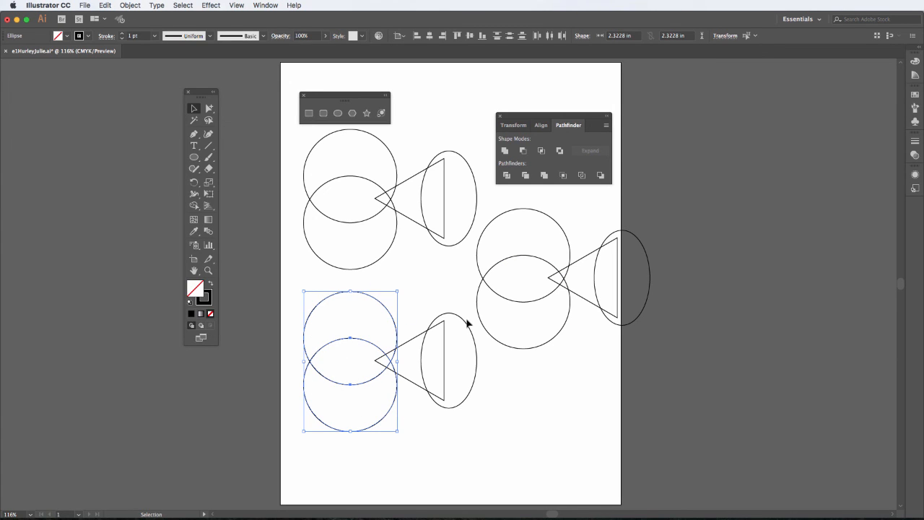
left_click(541, 152)
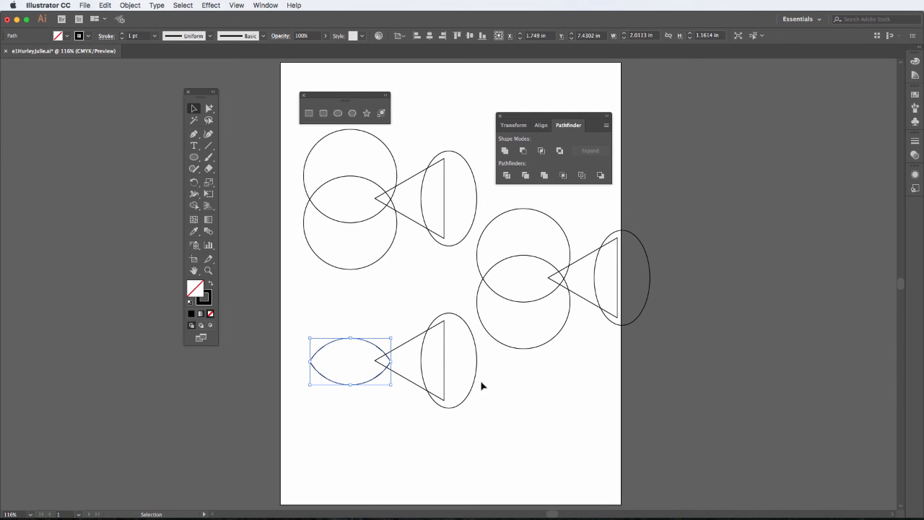
left_click(422, 312)
left_click_drag(416, 296, 447, 453)
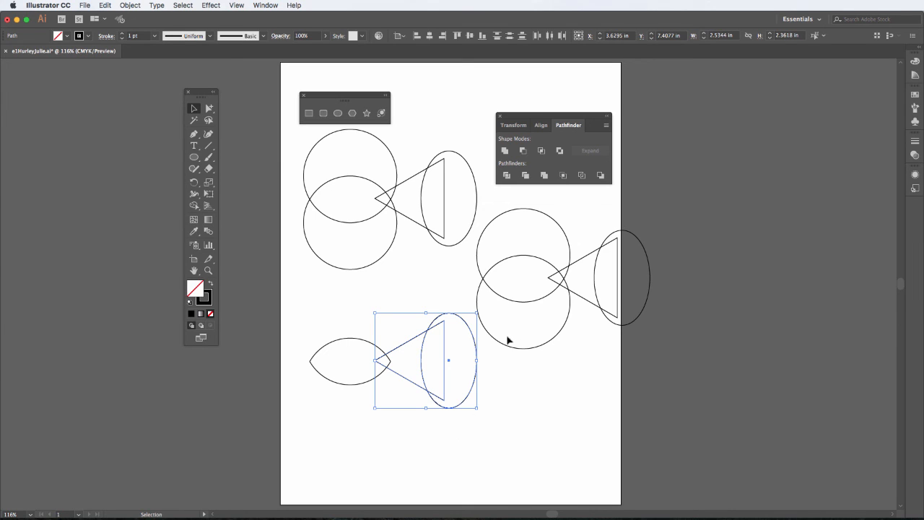
left_click(523, 151)
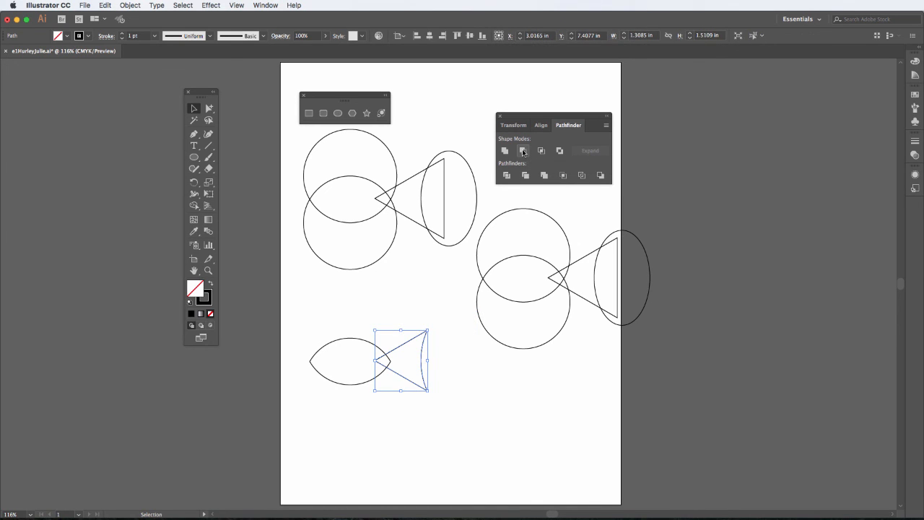
Step: Unite the lens-shaped body and the curved triangle tail into a single fish outline
left_click(382, 295)
left_click_drag(340, 309, 424, 410)
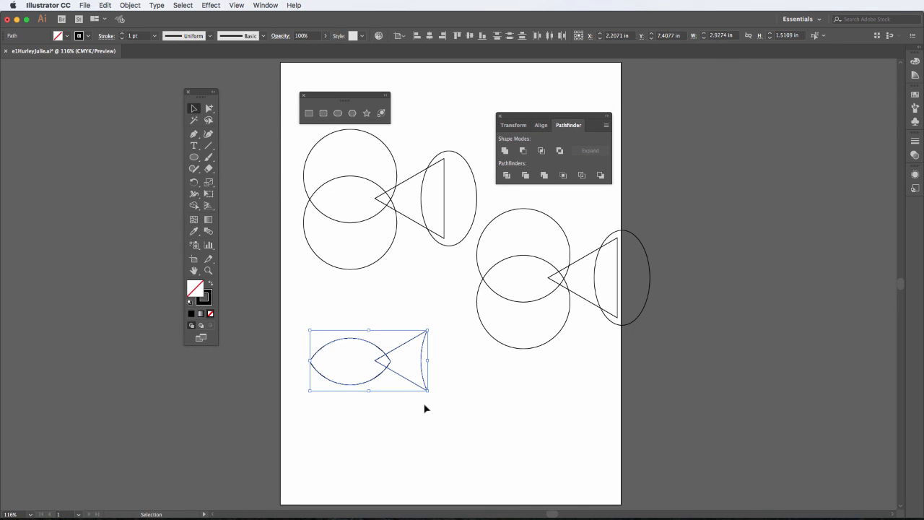
left_click(504, 151)
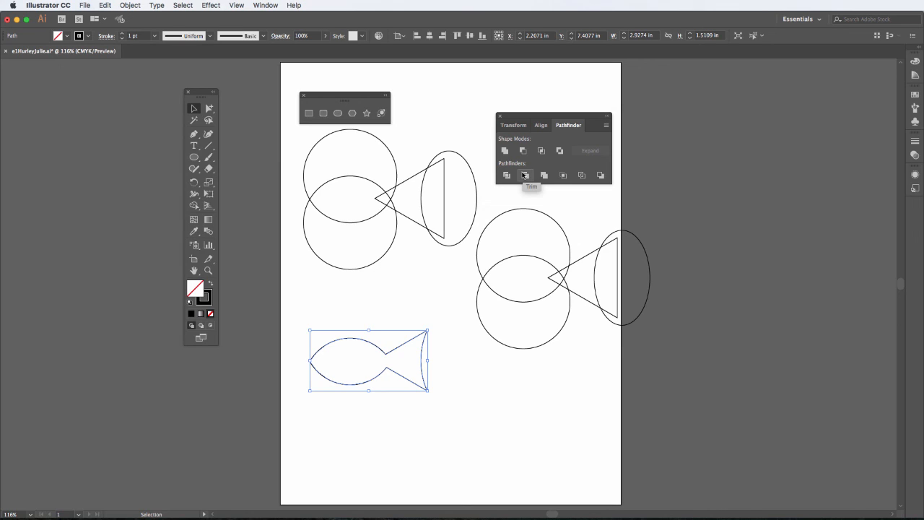
left_click(524, 175)
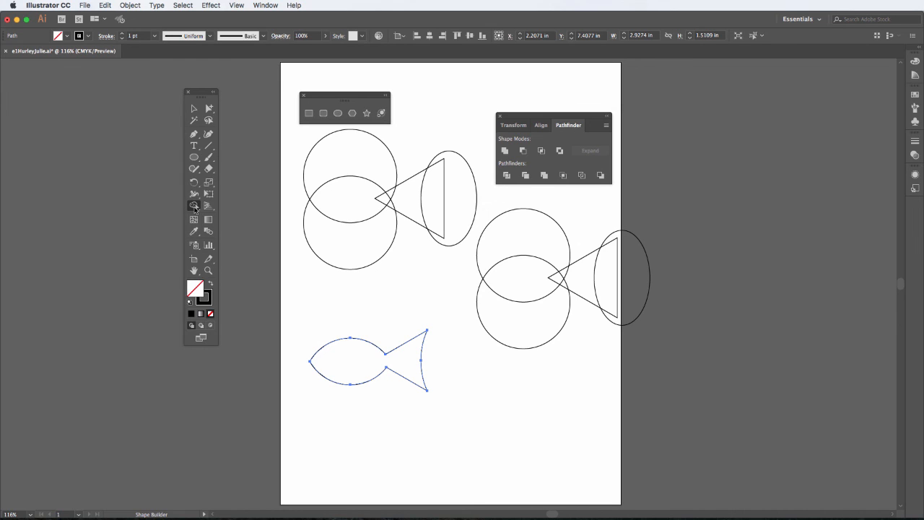
Step: With Shape Builder on the right-hand set, remove the circles' outer areas and the ellipse, and merge the remaining regions into one fish
left_click(194, 108)
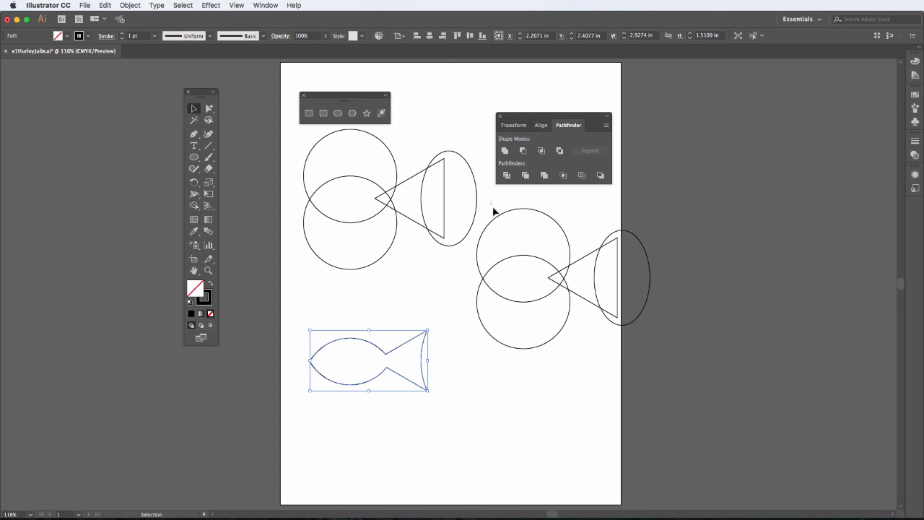
left_click_drag(490, 200, 654, 365)
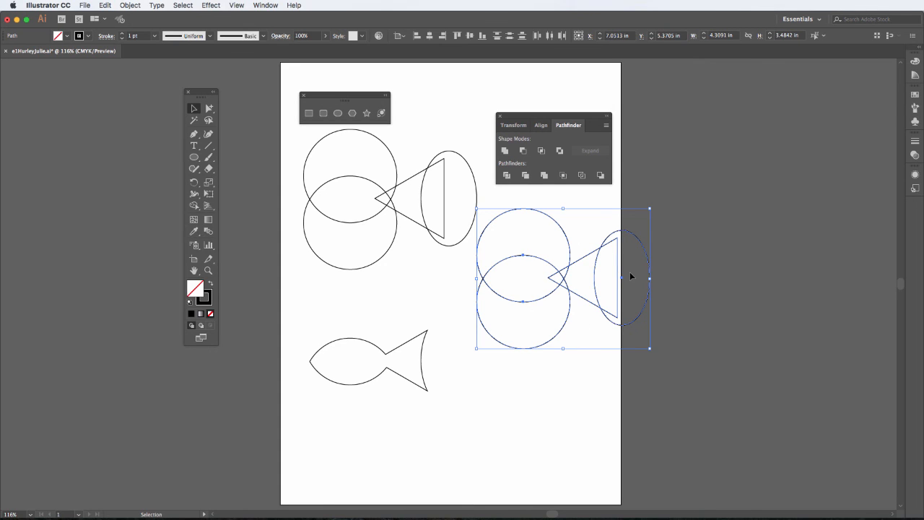
left_click(193, 207)
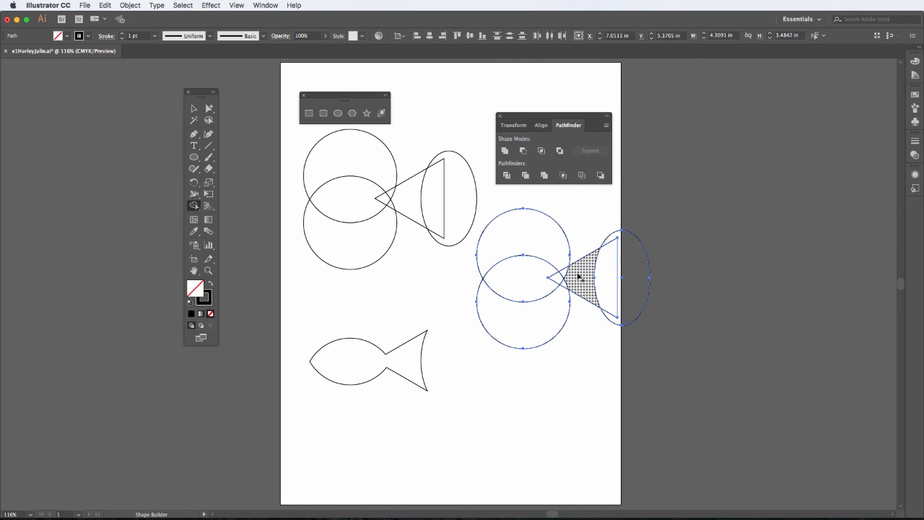
key("alt")
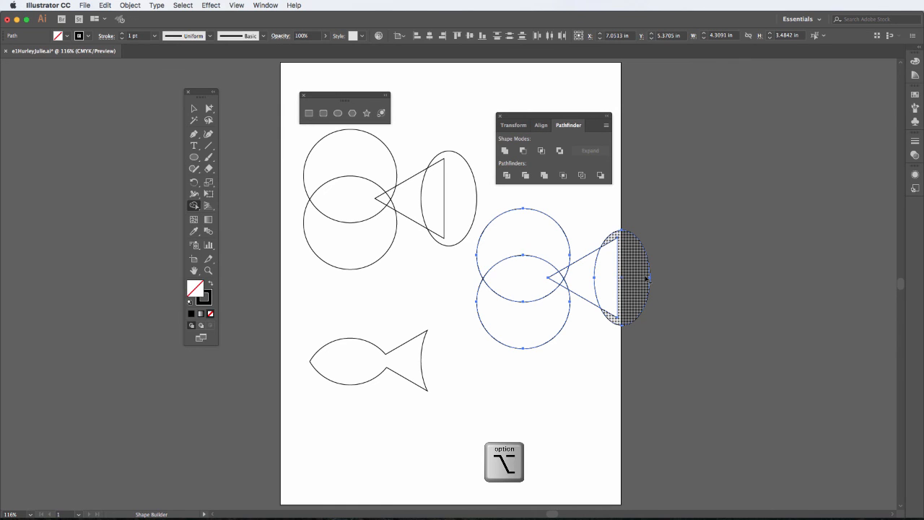
left_click(519, 233, "alt")
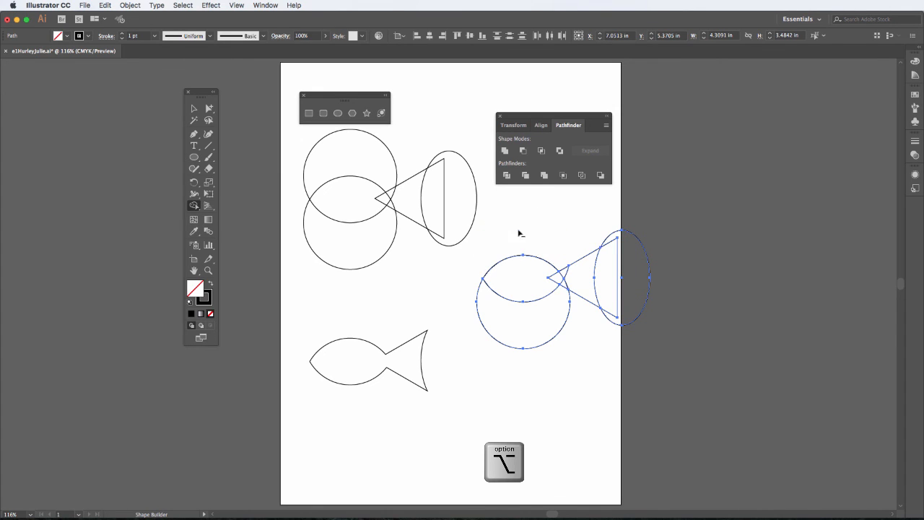
left_click(517, 322, "alt")
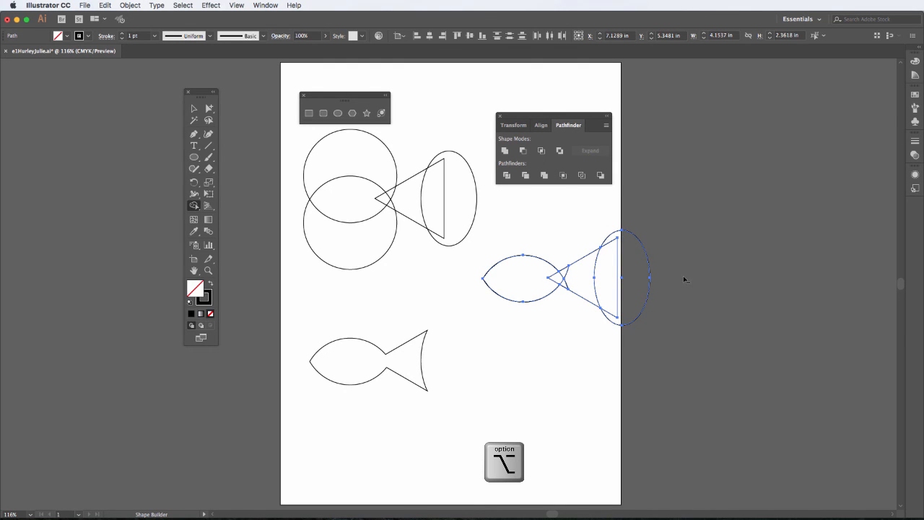
left_click_drag(683, 276, 611, 283)
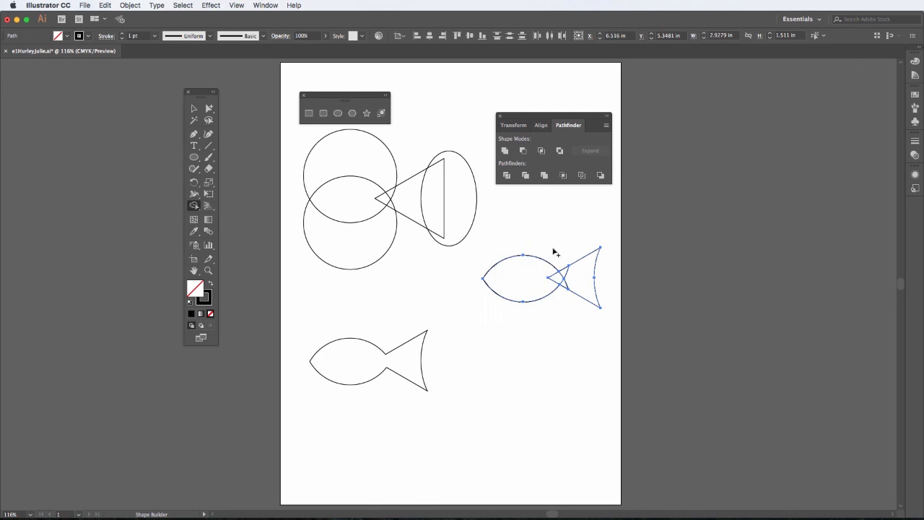
mouse_move(511, 266)
left_mouse_down()
mouse_move(558, 278)
mouse_move(541, 285)
mouse_move(595, 285)
mouse_move(523, 303)
mouse_move(620, 311)
left_mouse_up()
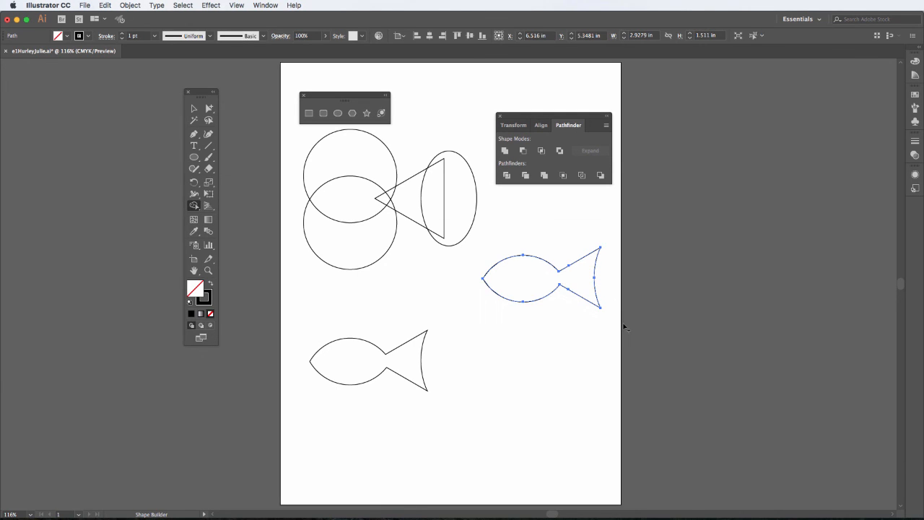